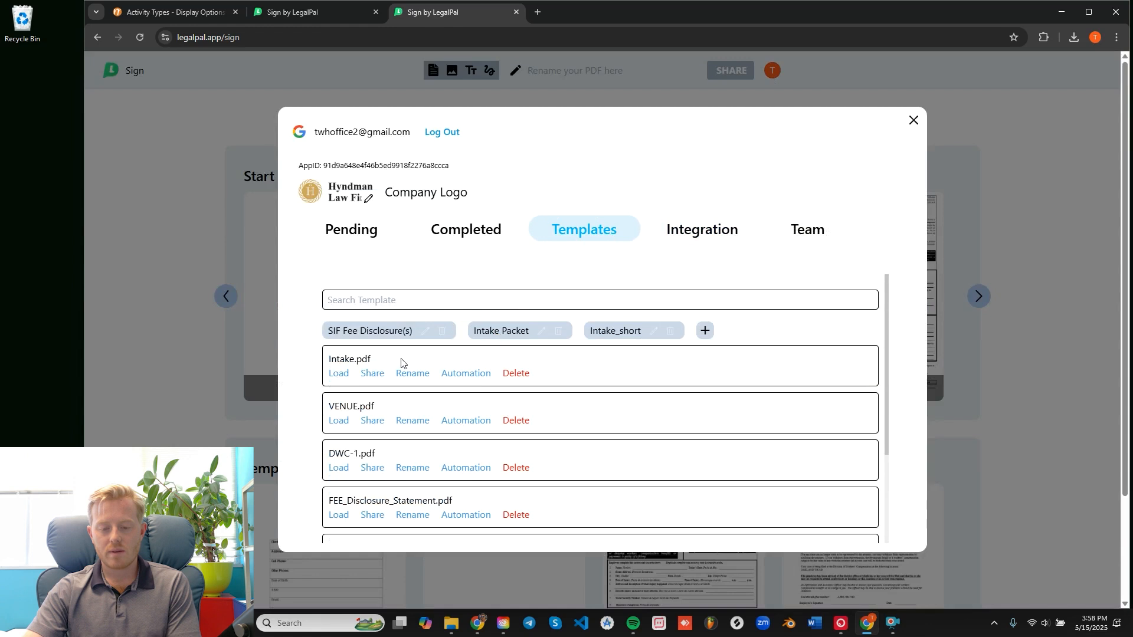
Step: Browse the Intake_short, Intake Packet and SIF Fee Disclosure(s) template folders
click(611, 328)
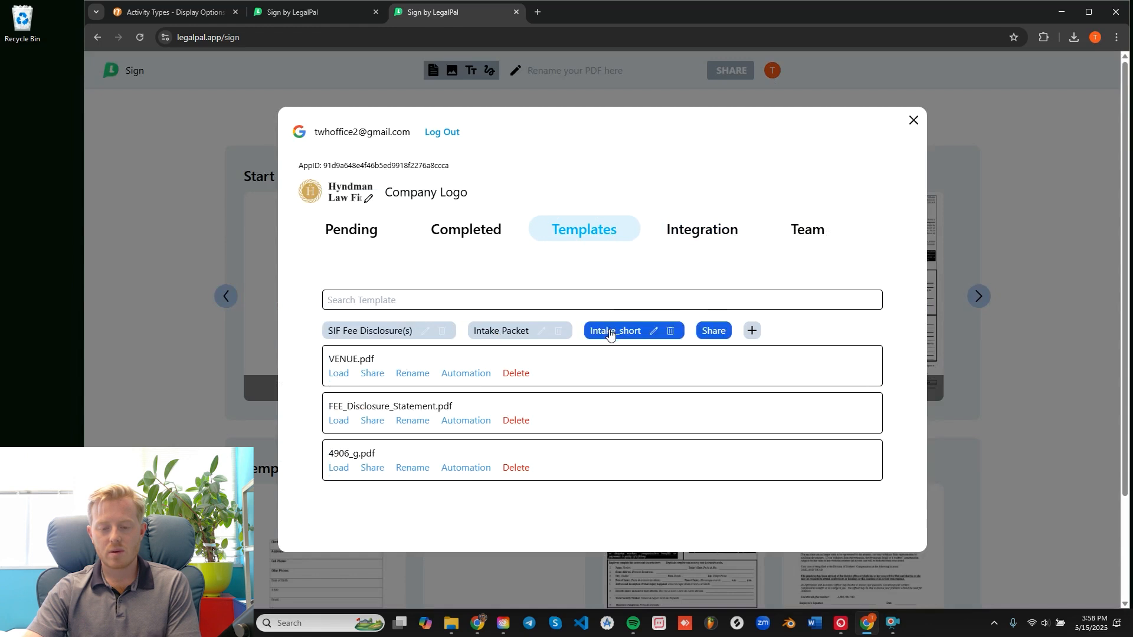
click(611, 332)
click(503, 331)
click(363, 332)
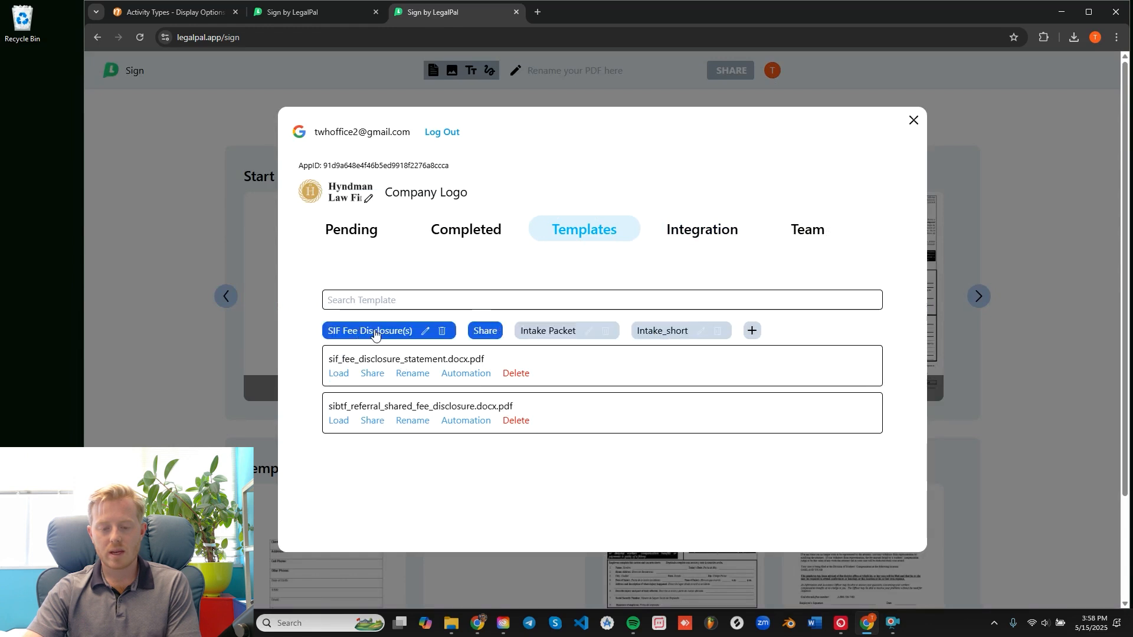
click(554, 335)
click(645, 331)
Step: Start a new template packet, then cancel it
click(752, 331)
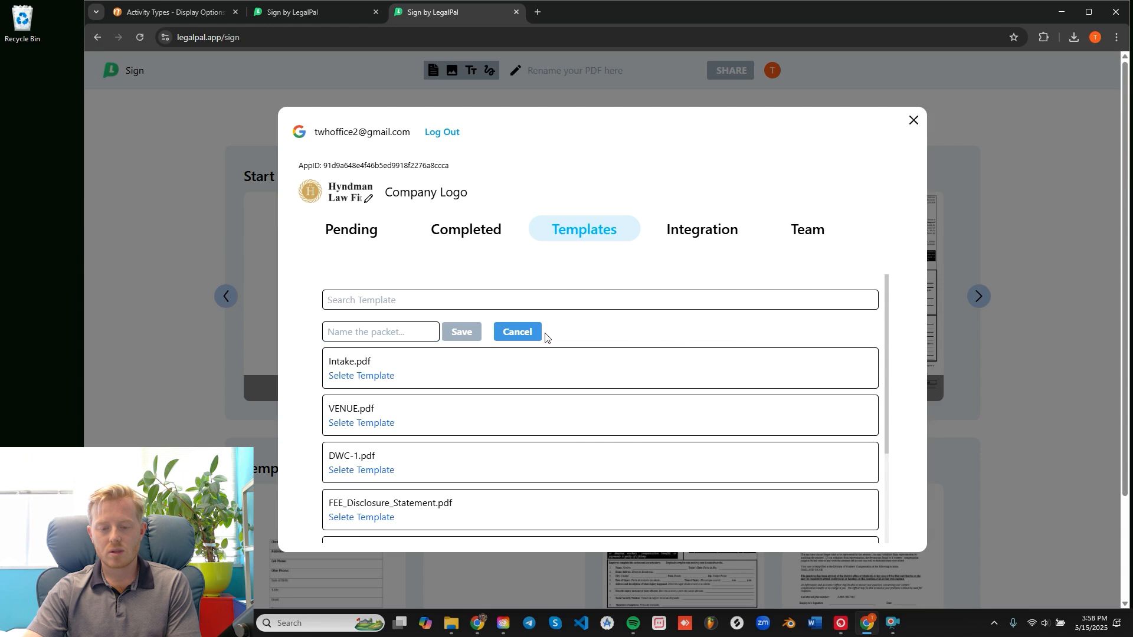
scroll(370, 399, down, 3)
scroll(413, 378, up, 3)
click(507, 332)
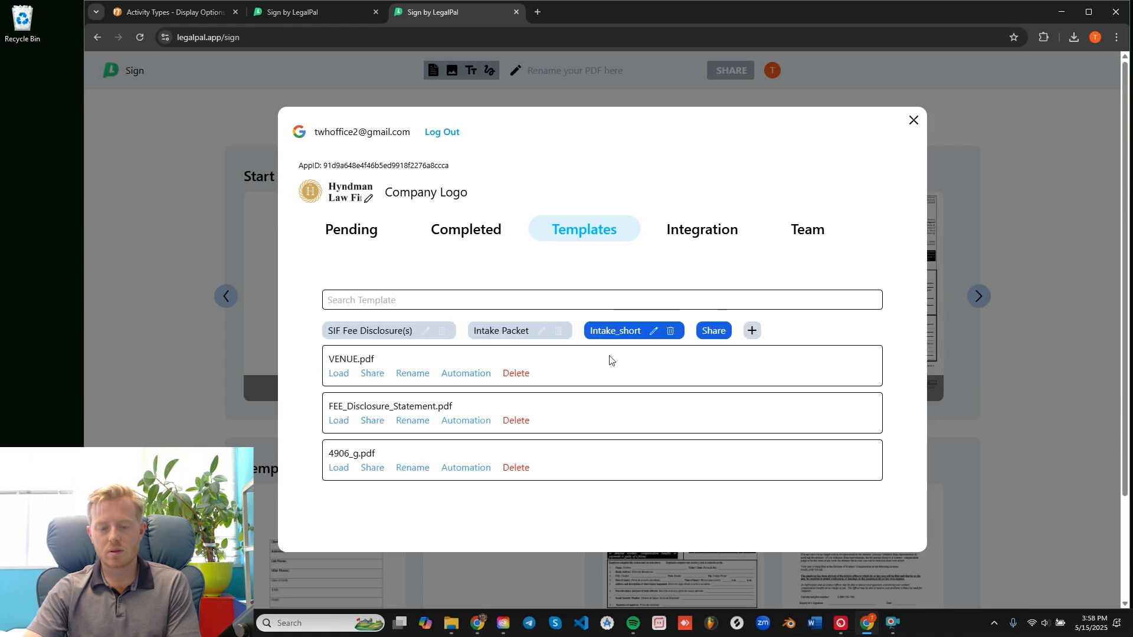
Step: Select the Intake Packet folder and scroll through its listed templates
click(507, 339)
scroll(602, 374, down, 2)
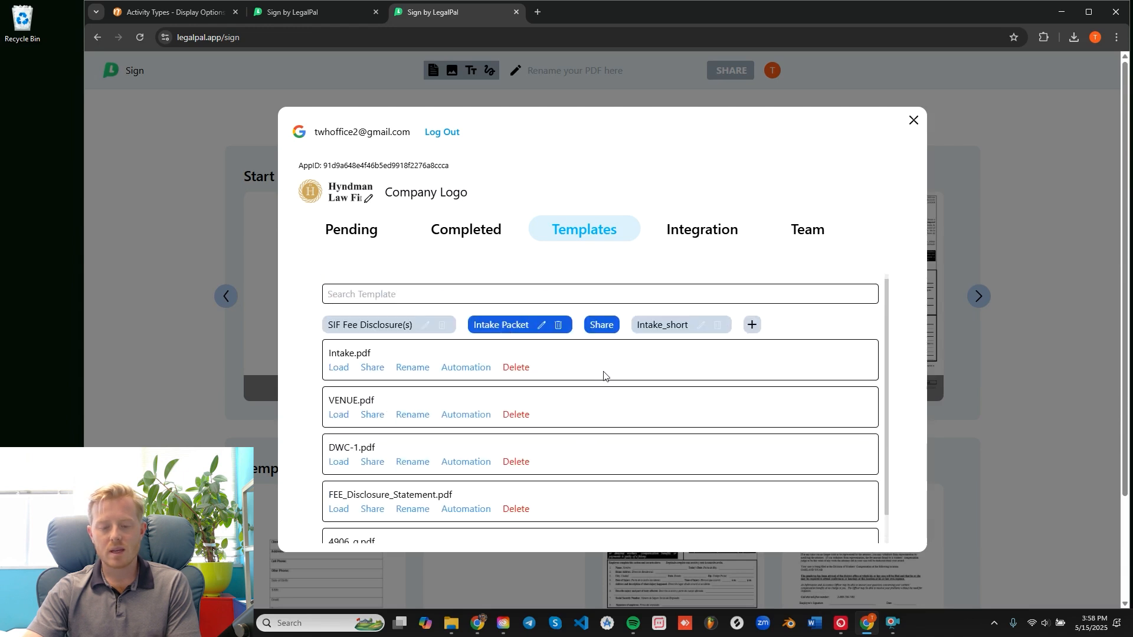
scroll(573, 449, up, 1)
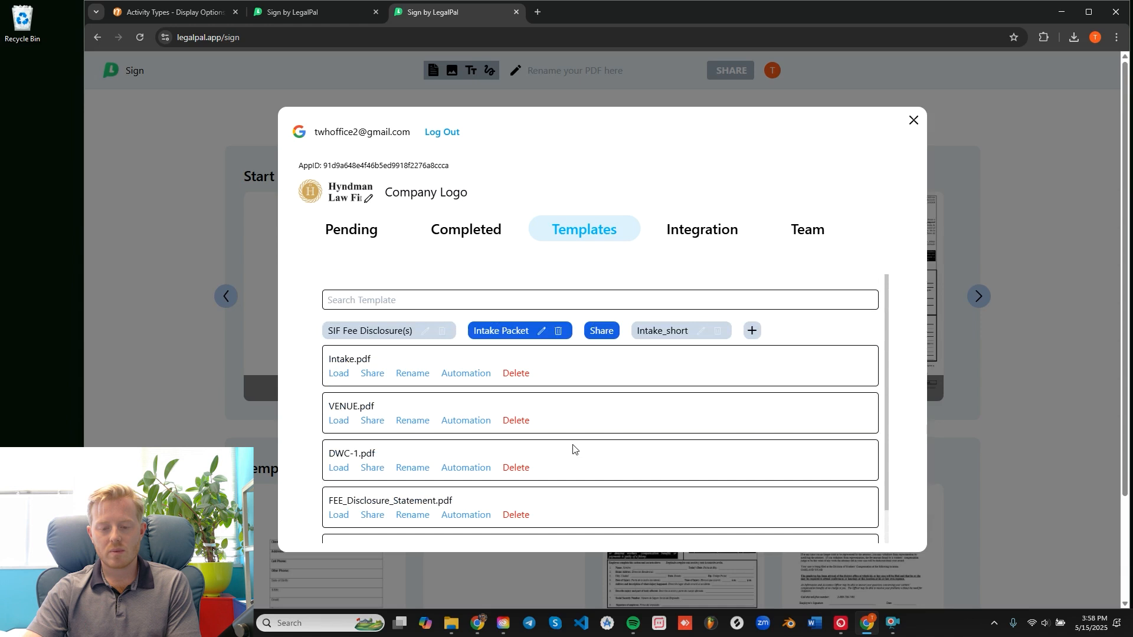
scroll(576, 425, down, 1)
scroll(579, 405, up, 1)
Step: Load Intake.pdf, scroll through its client information fields, then reopen the Templates window
click(339, 376)
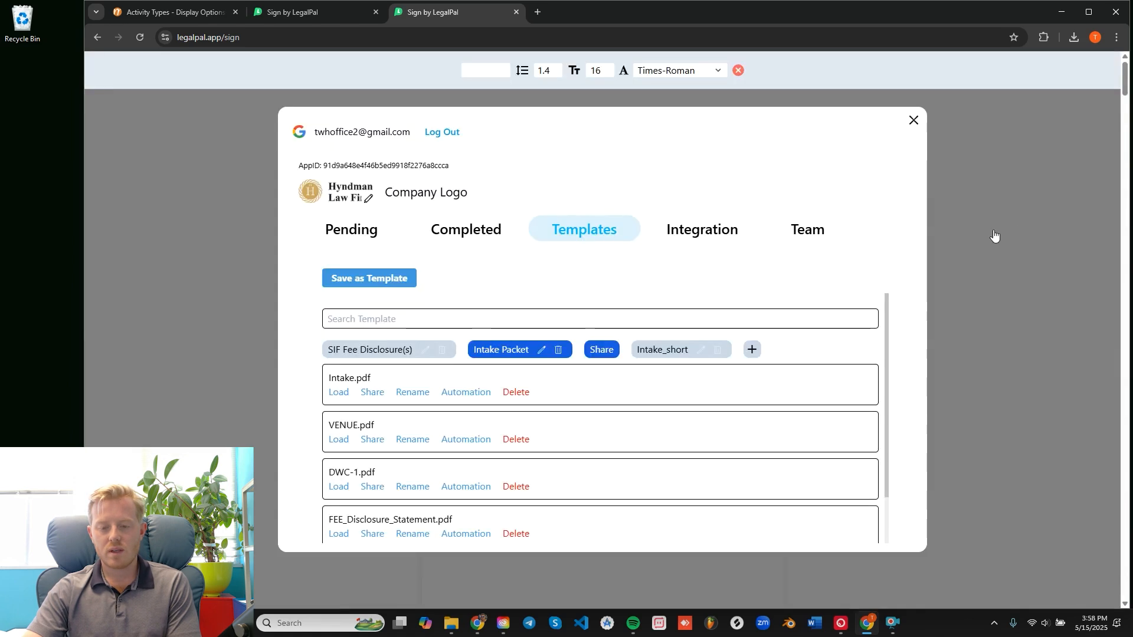
click(994, 236)
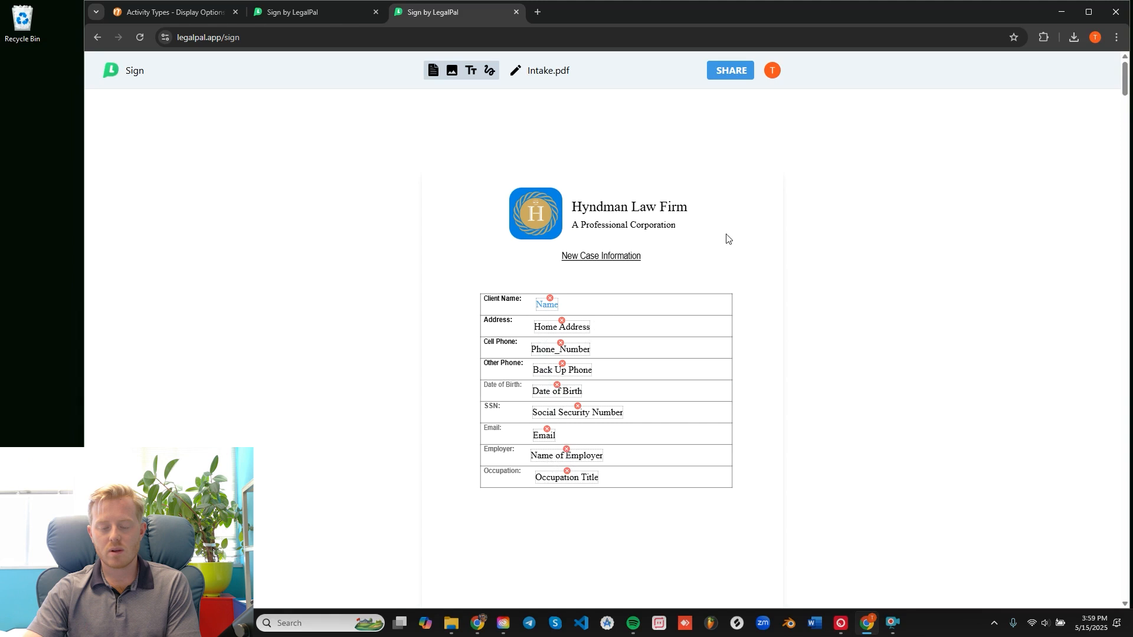
scroll(726, 238, down, 1)
scroll(831, 86, up, 1)
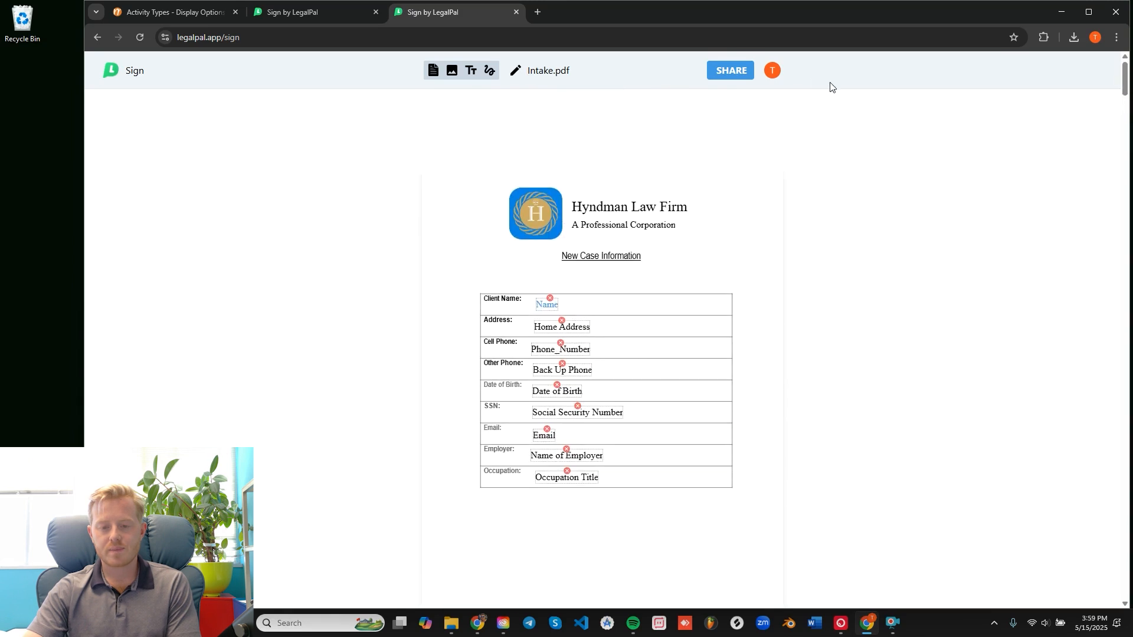
click(774, 71)
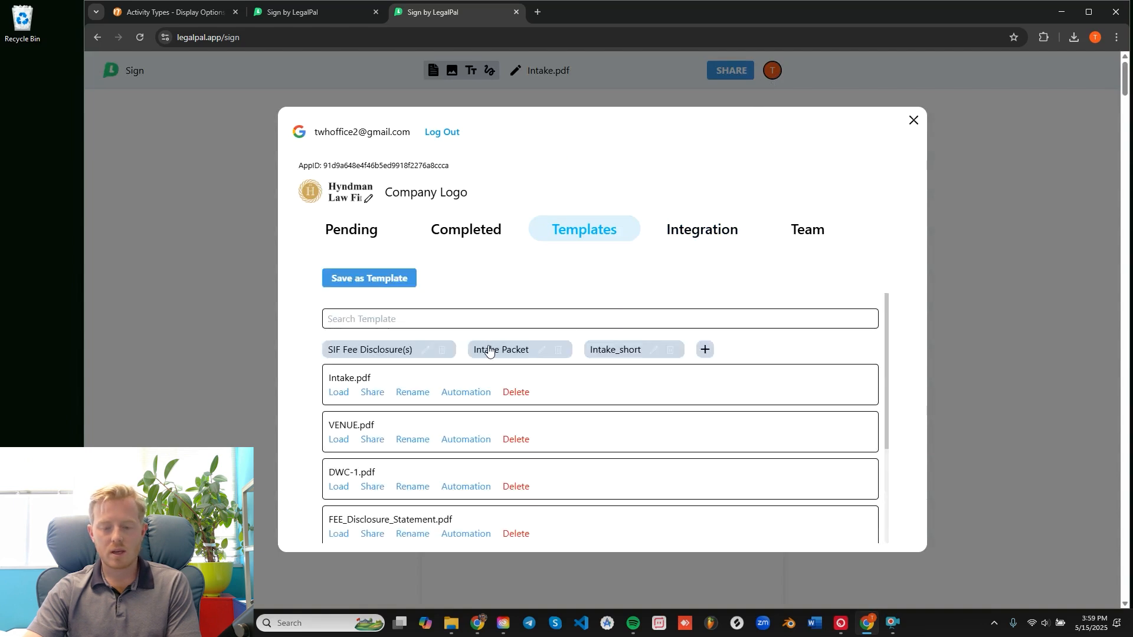
Step: Choose the Intake Packet folder and share it by email
click(488, 350)
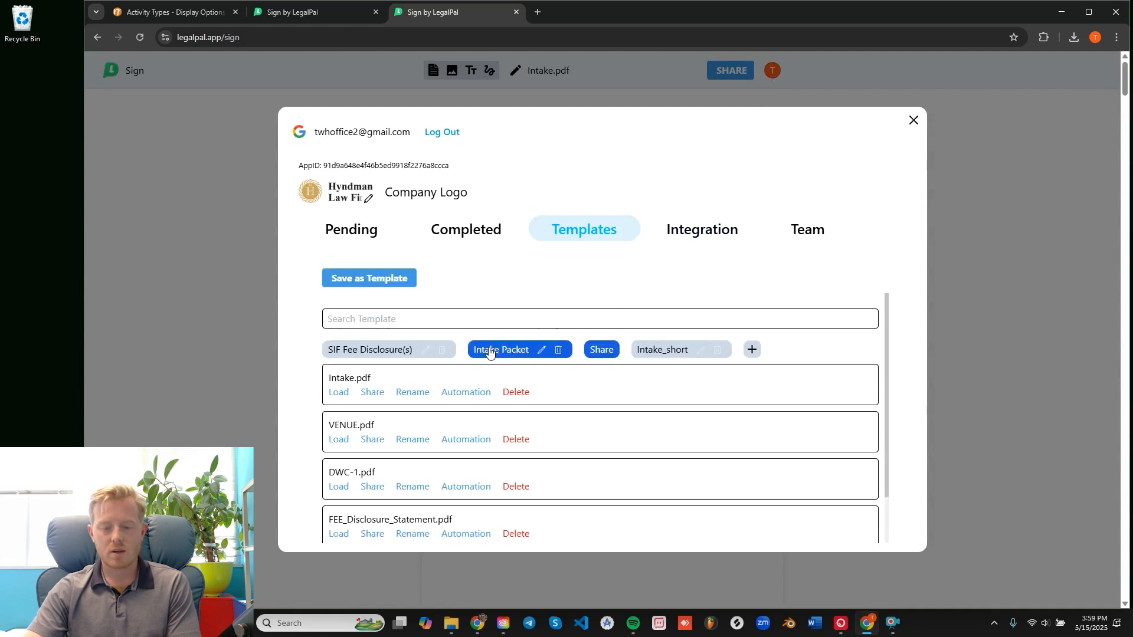
click(596, 354)
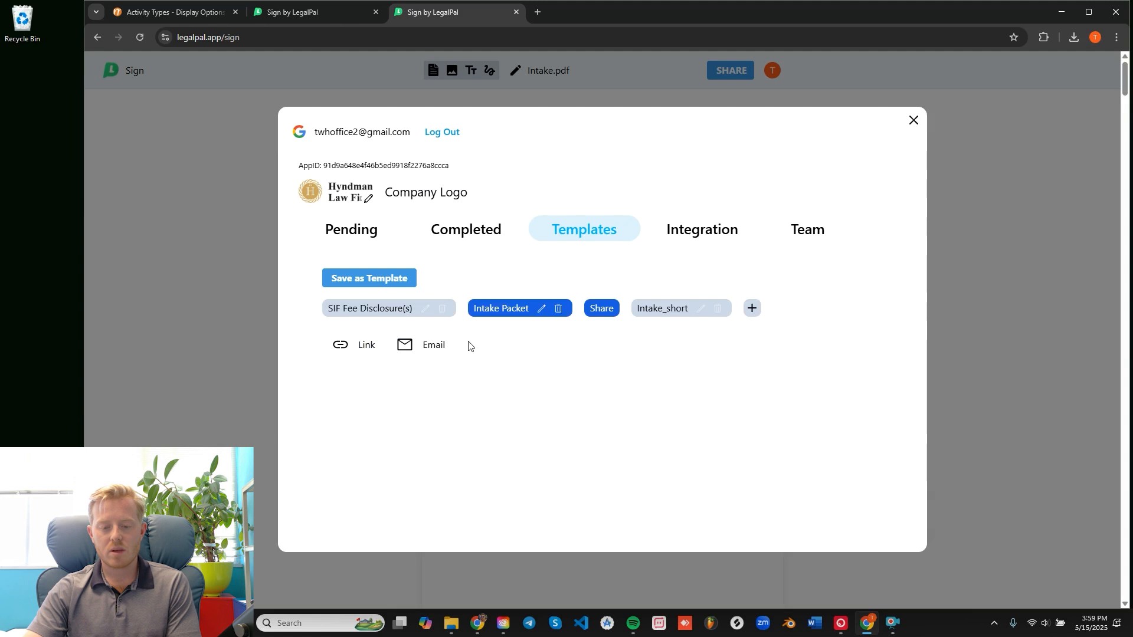
click(421, 346)
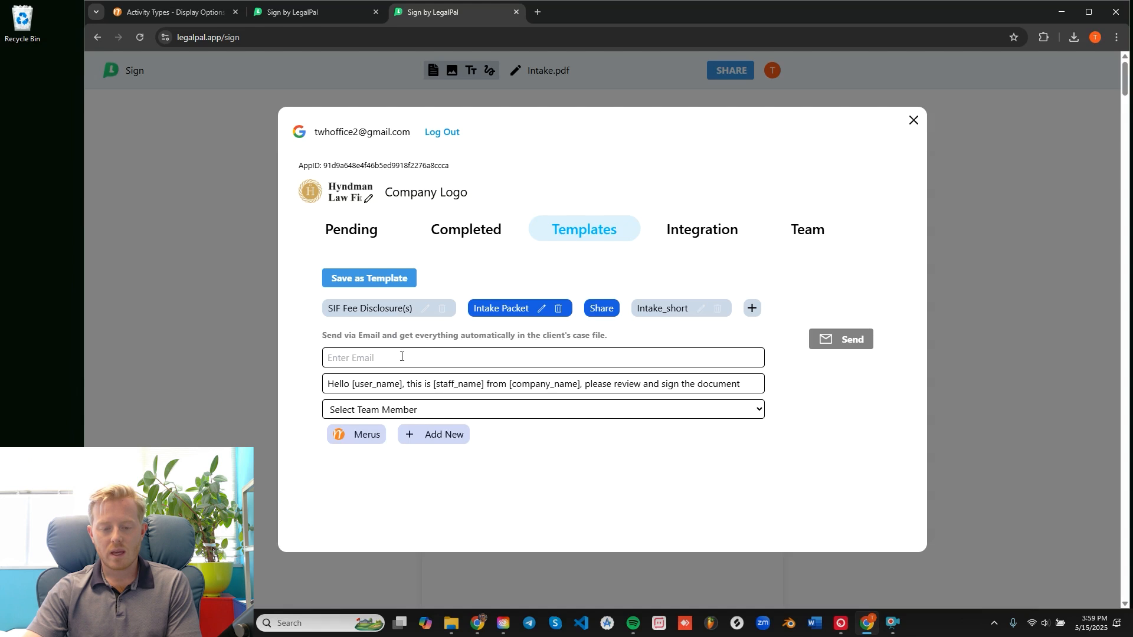
Step: Try searching a contact's name in the recipient field, clear it, then go to MerusCase
click(401, 357)
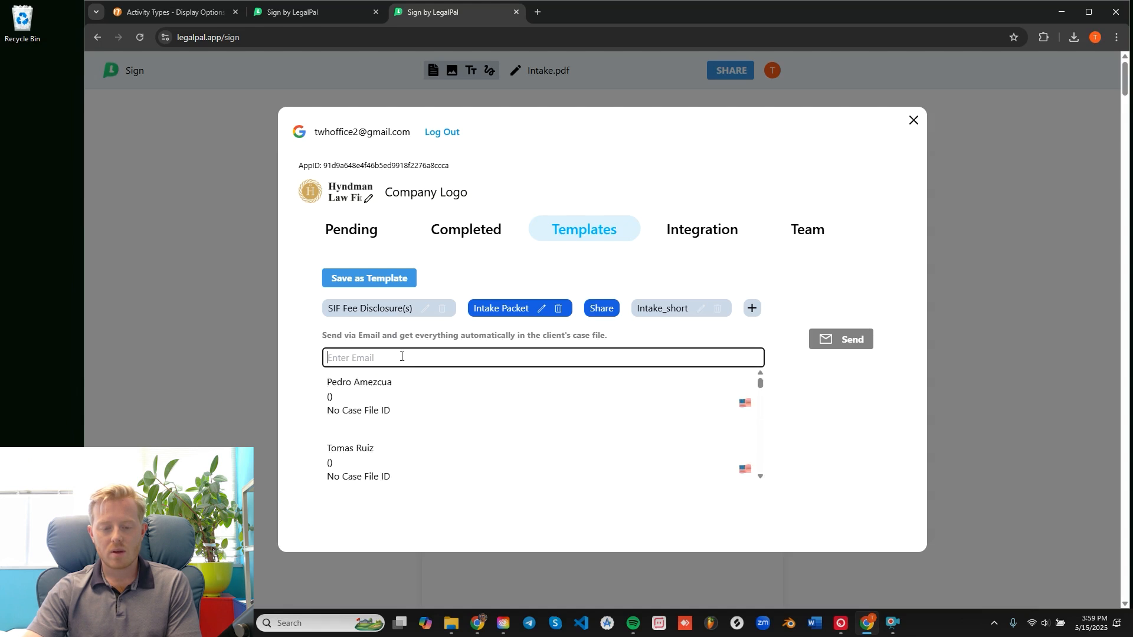
text(erik)
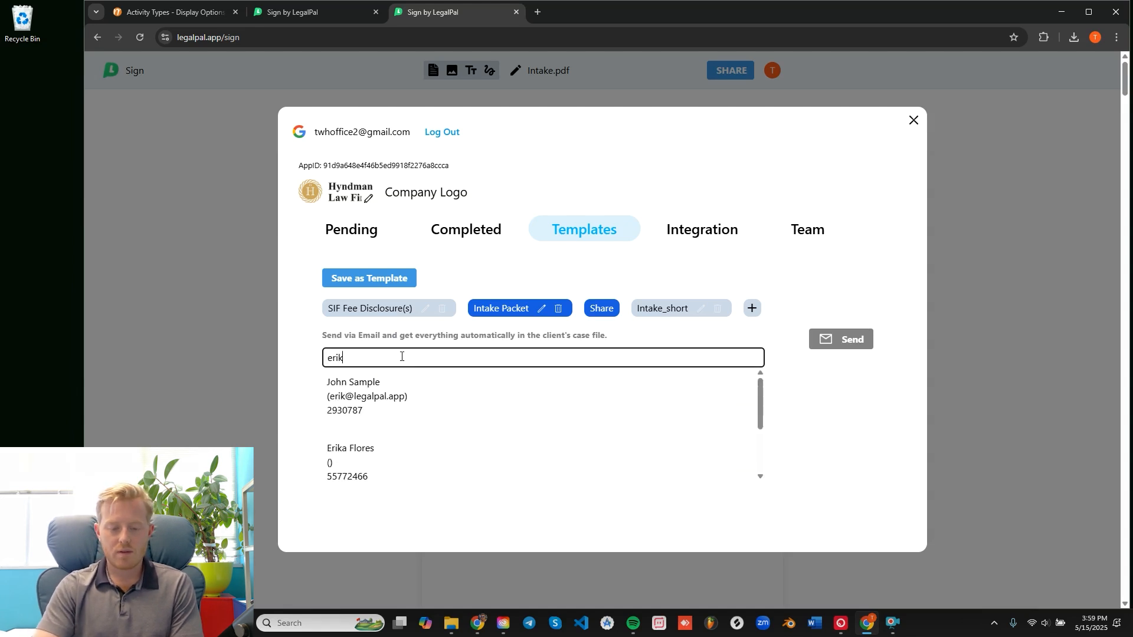
key(BackSpace)
key(BackSpace)
key(BackSpace)
key(BackSpace)
click(799, 399)
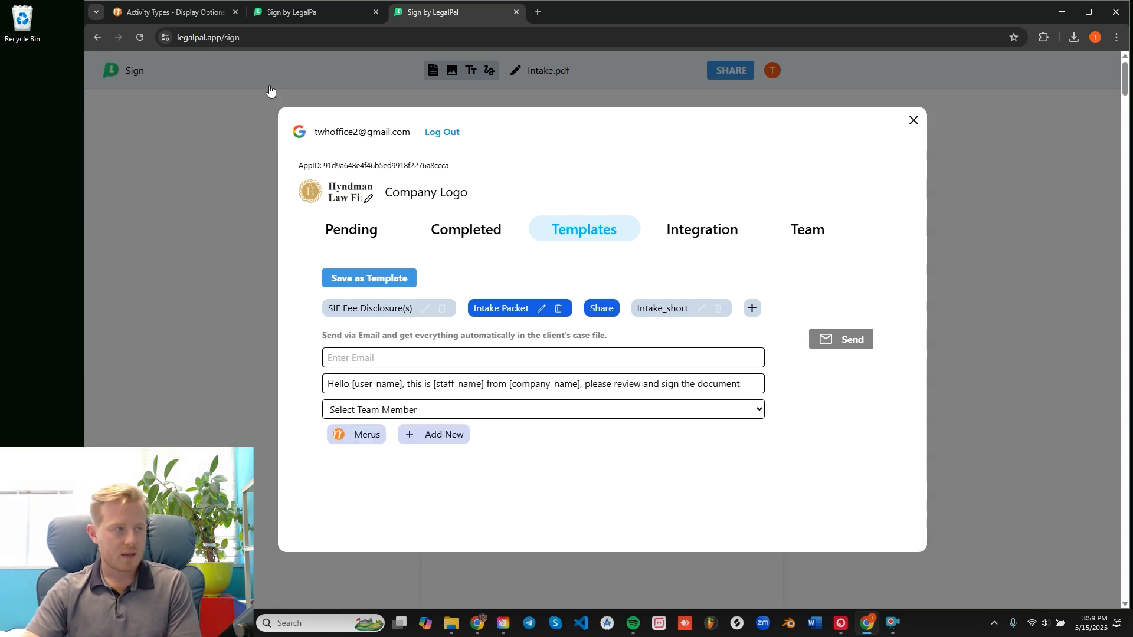
click(183, 13)
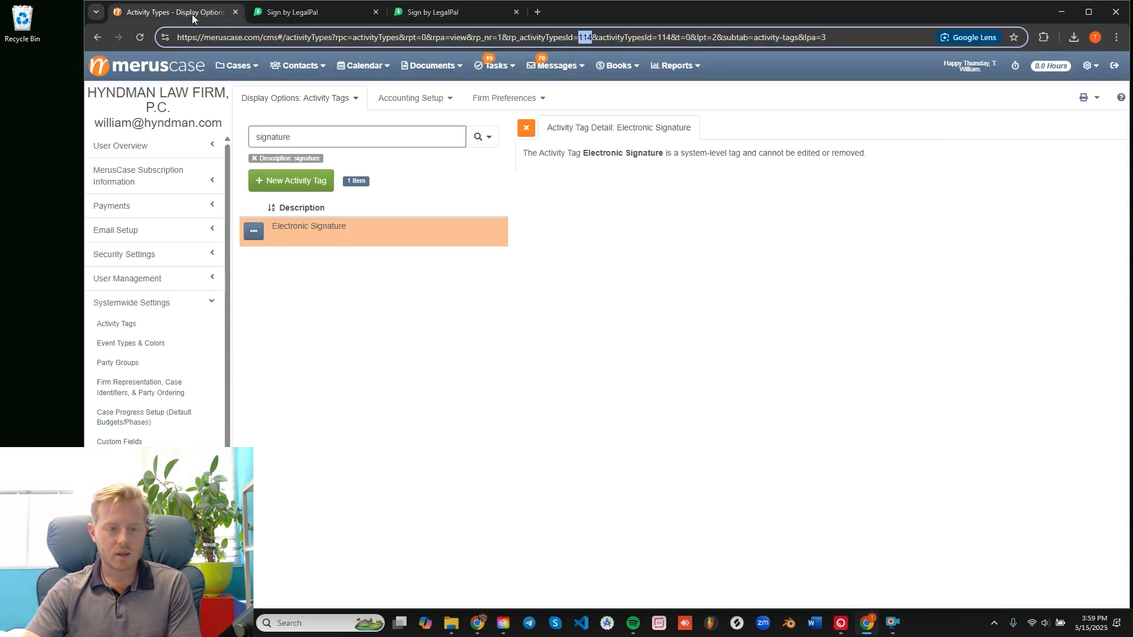
Step: Search Browse Cases for 'sample', open the Sample case and select its page URL
click(238, 65)
click(263, 126)
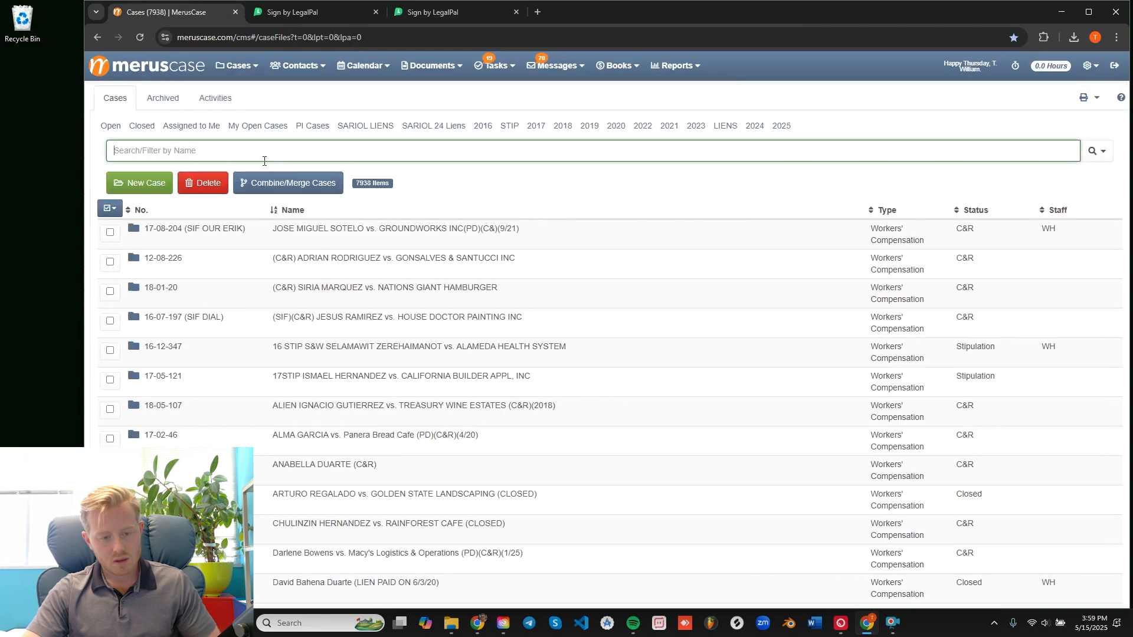
text(sample)
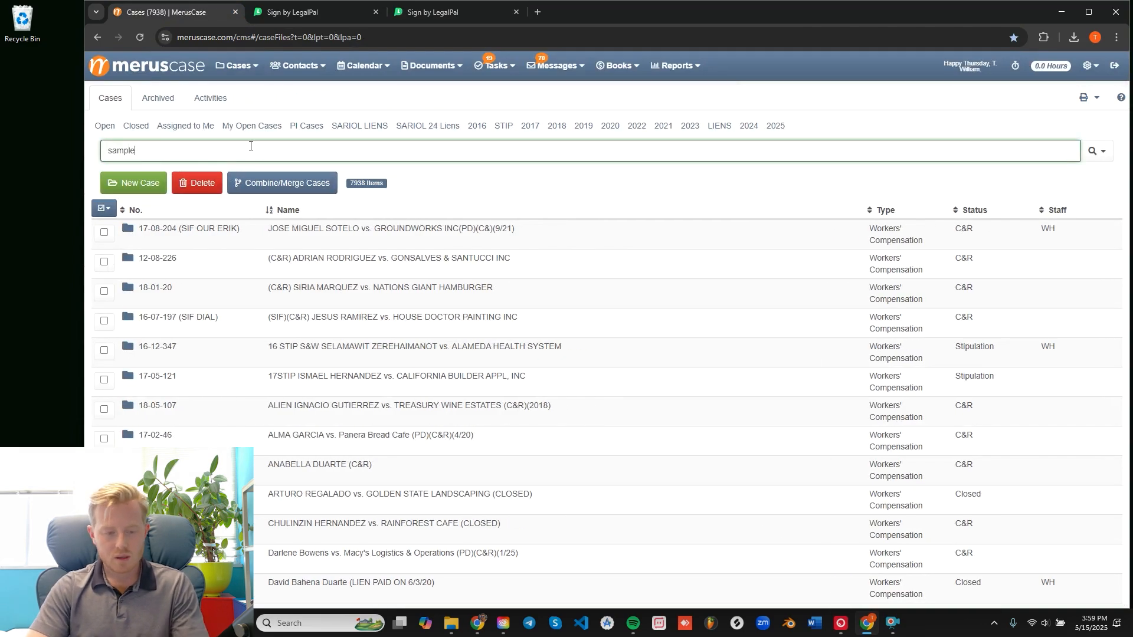
click(295, 229)
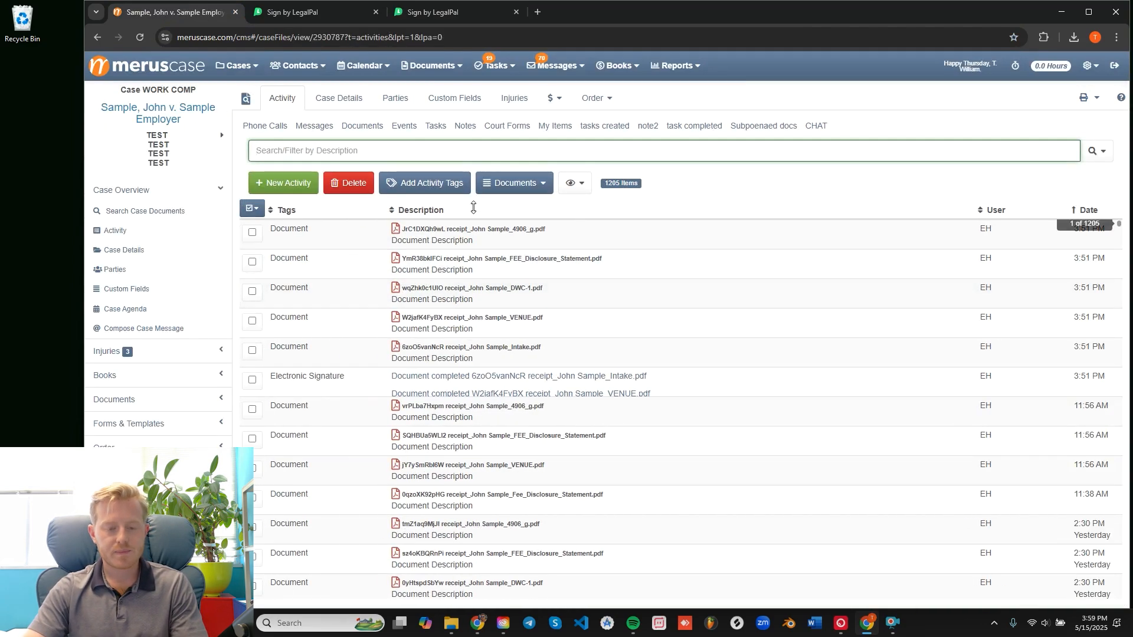
click(476, 36)
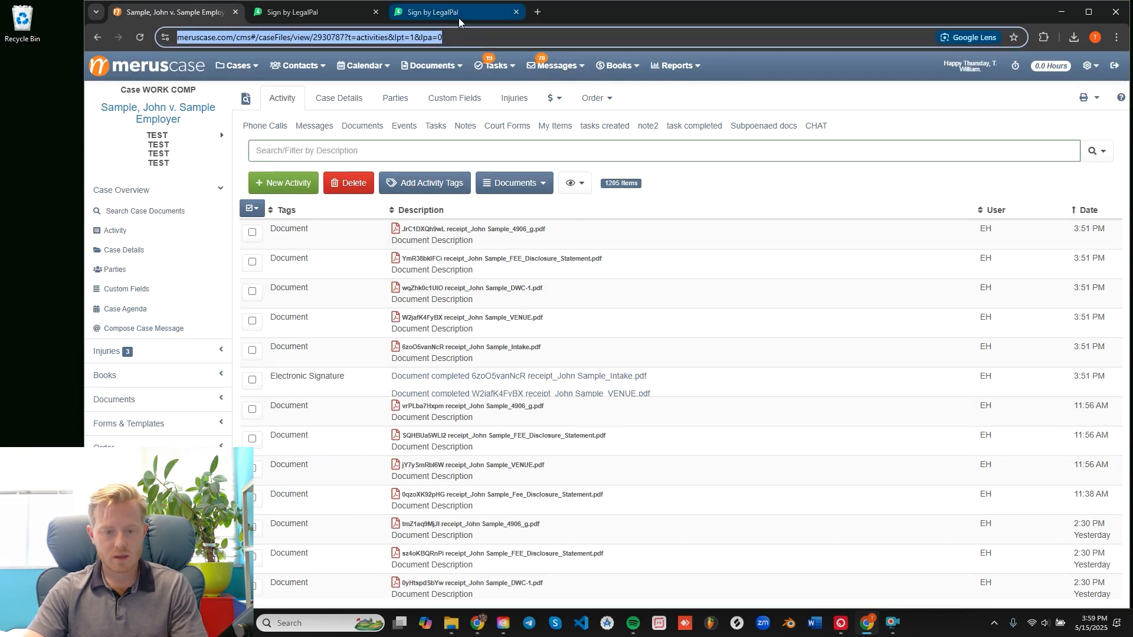
Step: Back in LegalPal Sign, paste the MerusCase case link and fetch the client's details
click(438, 14)
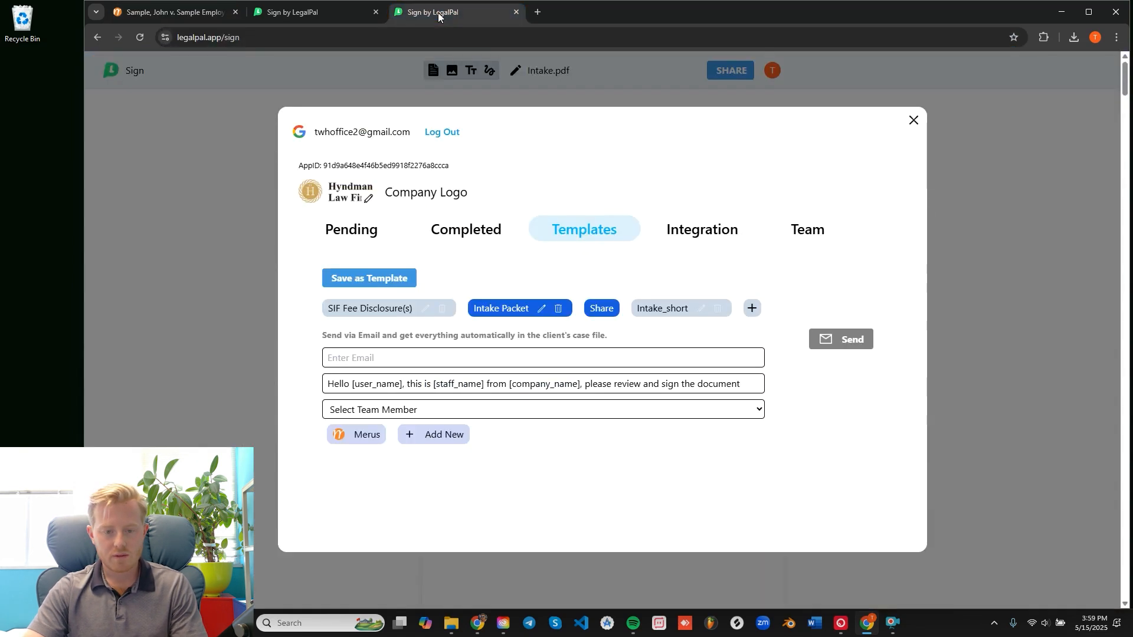
click(384, 354)
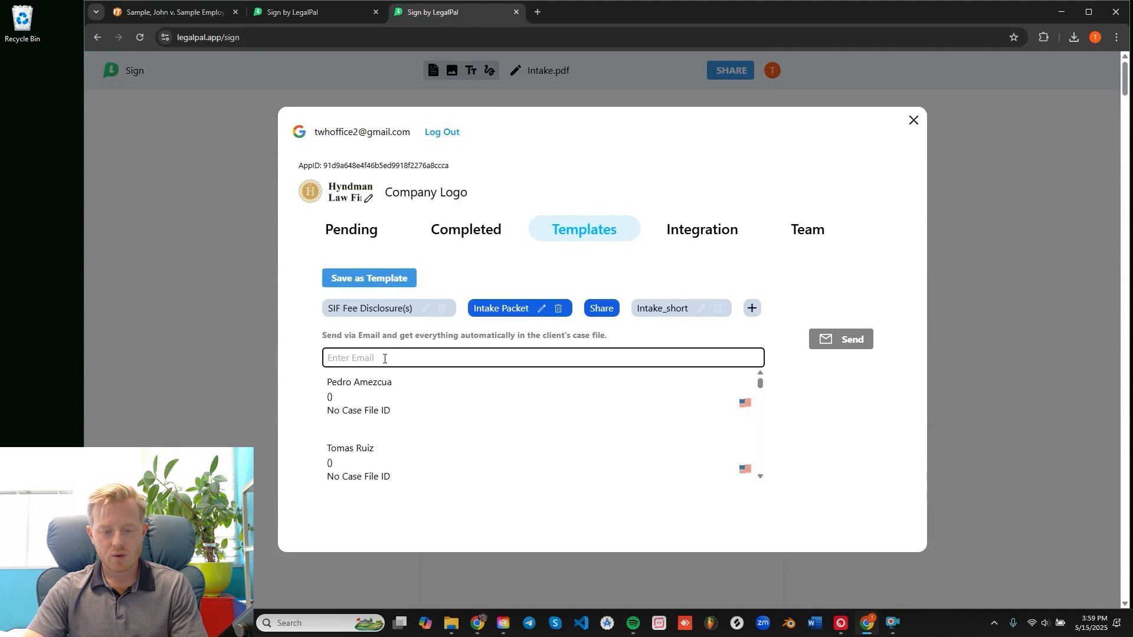
click(814, 376)
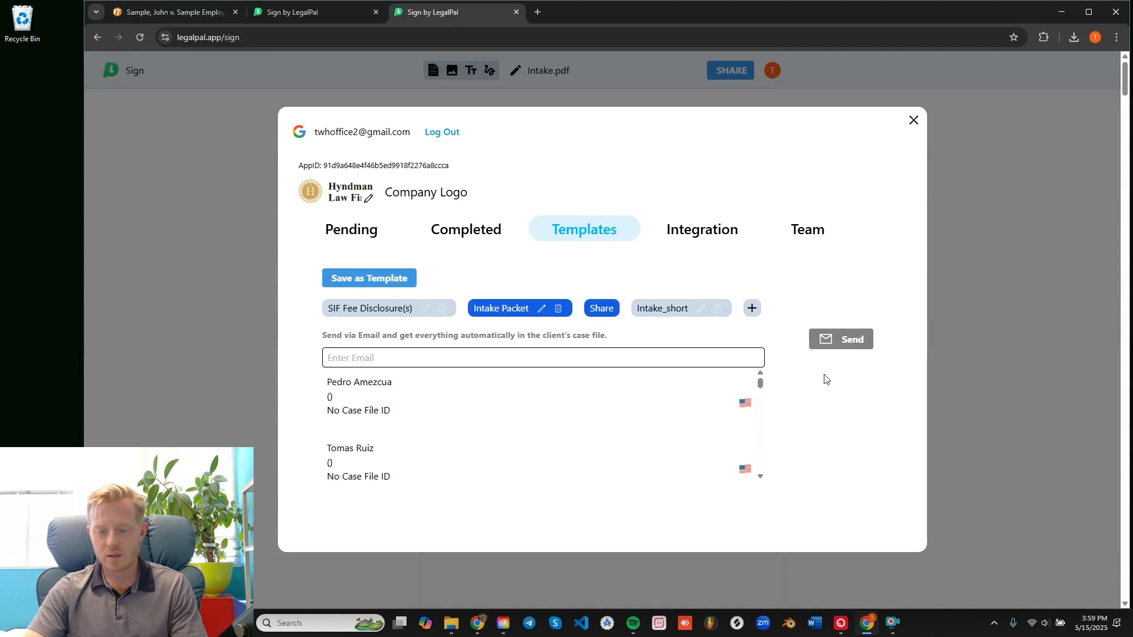
click(336, 434)
key(ctrl+v)
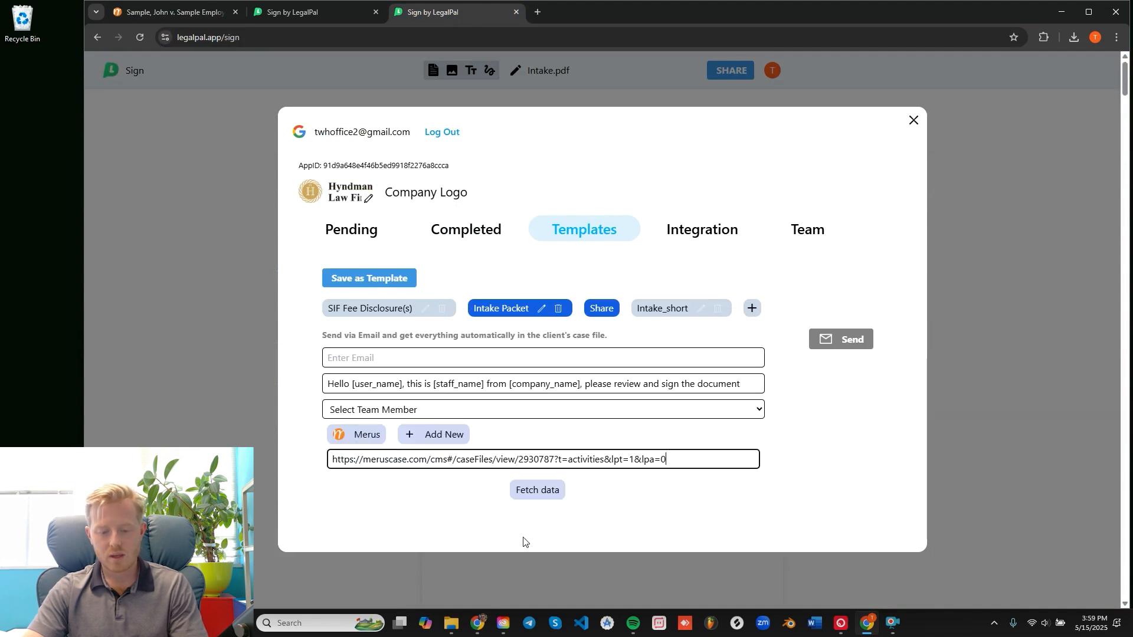
click(536, 490)
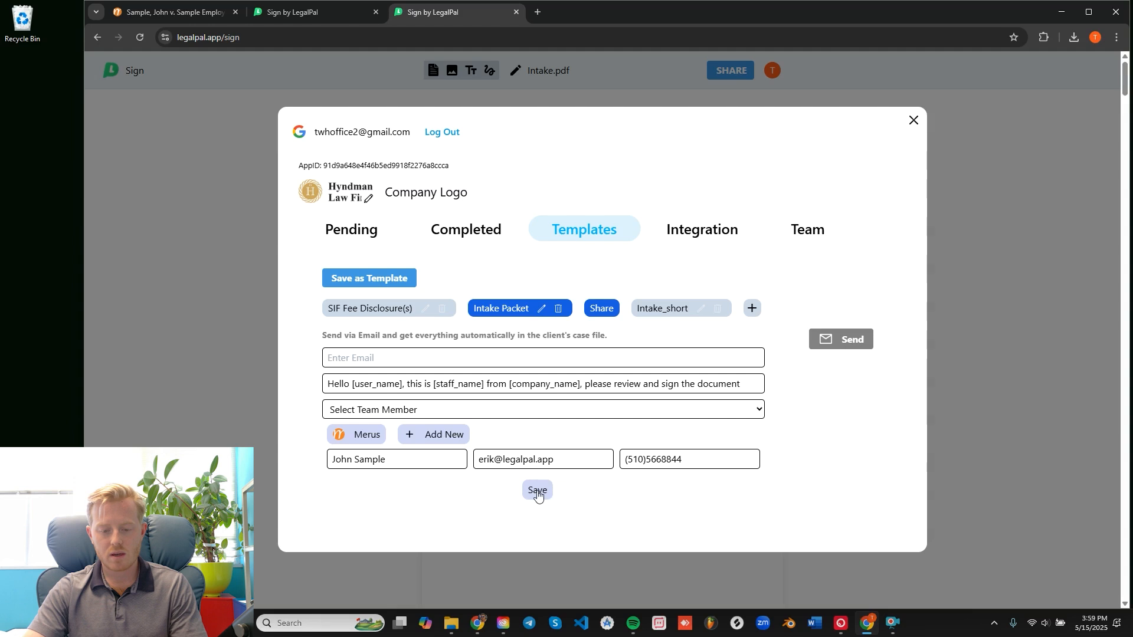
Step: Save the fetched client as recipient, send the Intake Packet, and bring Gmail into view
click(537, 495)
click(836, 346)
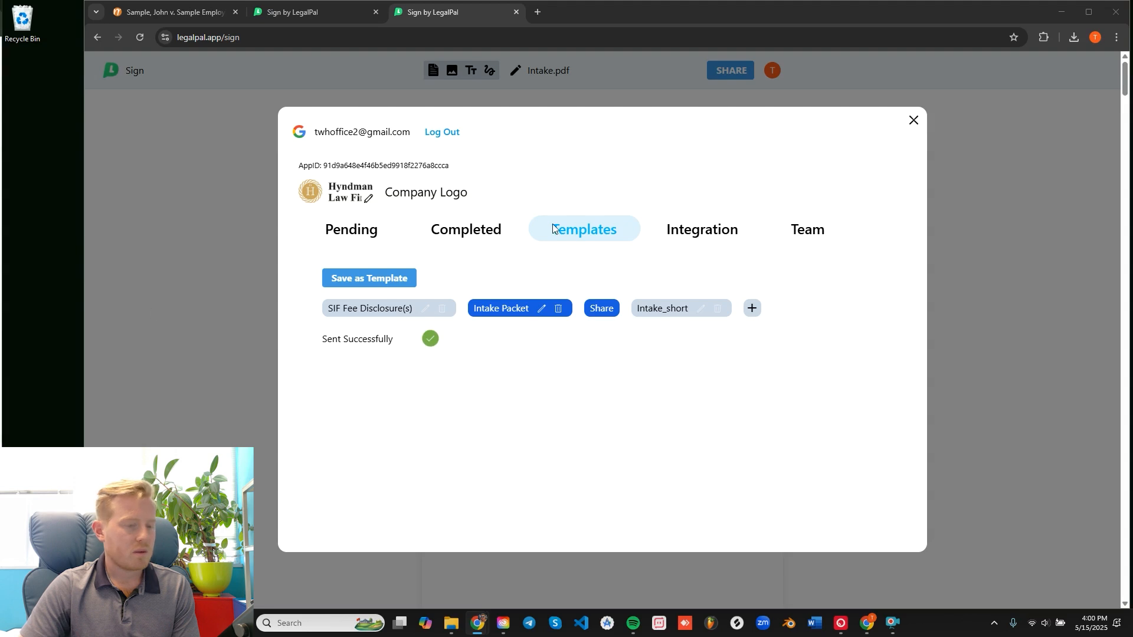
drag(552, 224, 165, 17)
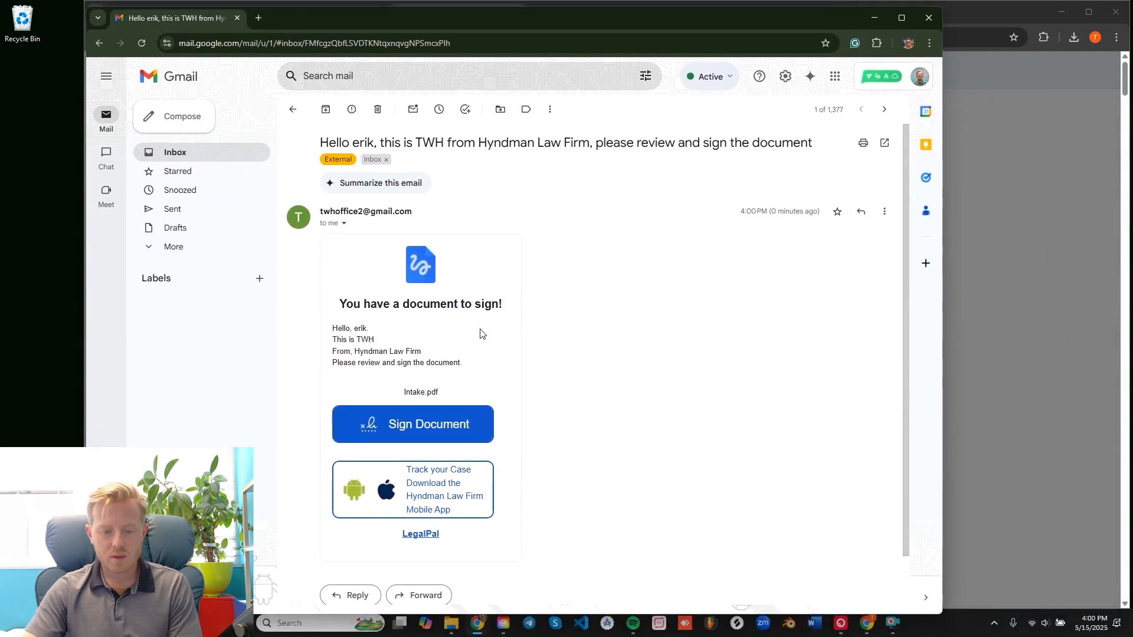
scroll(480, 266, down, 1)
scroll(480, 200, up, 1)
drag(508, 144, 732, 144)
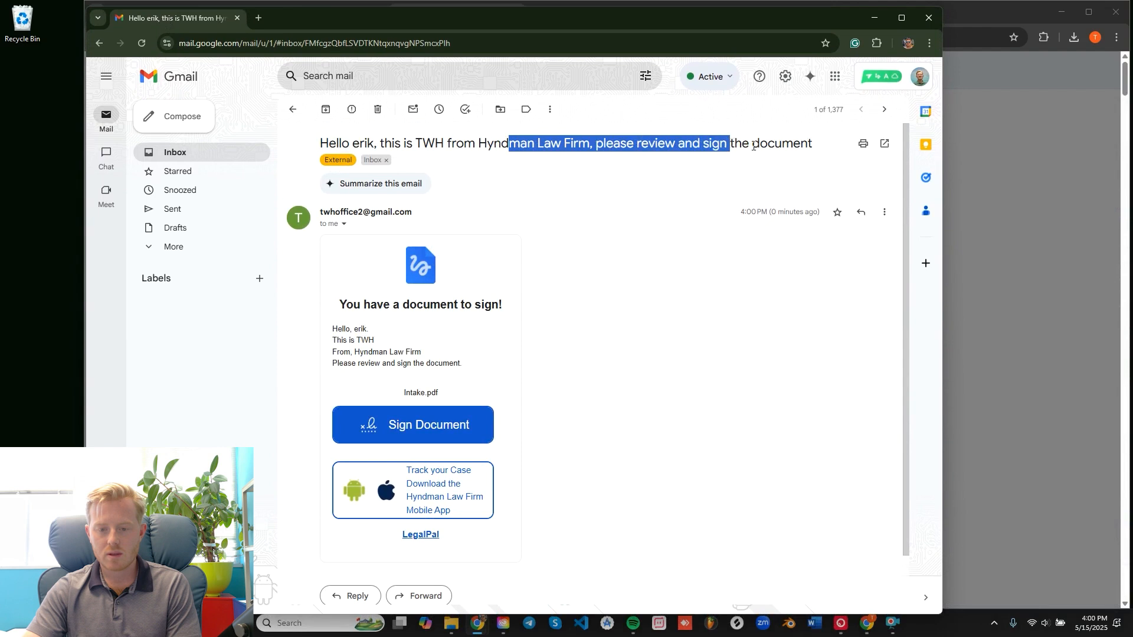
drag(648, 145, 754, 144)
click(593, 283)
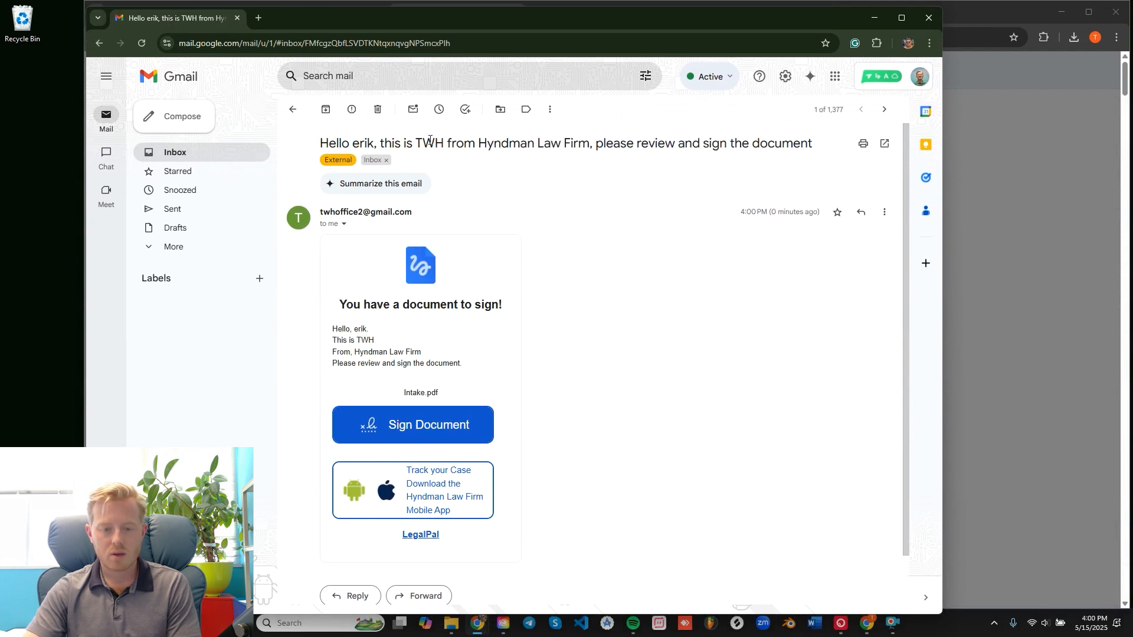
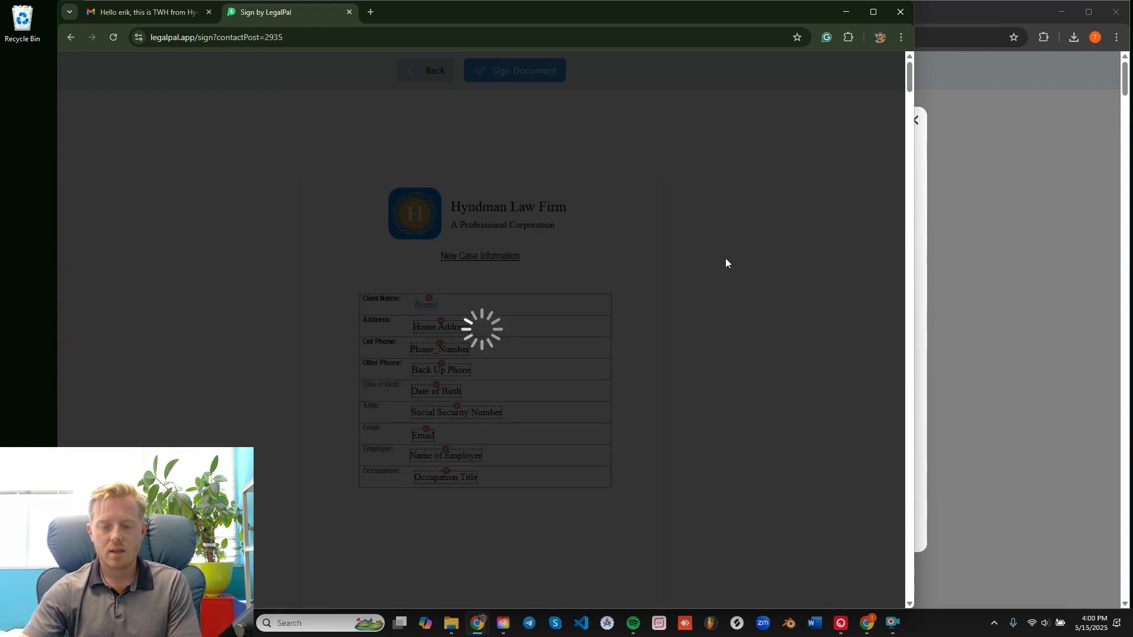
Step: Open the Intake Packet's signing page in a new tab via Sign Document
scroll(619, 247, down, 20)
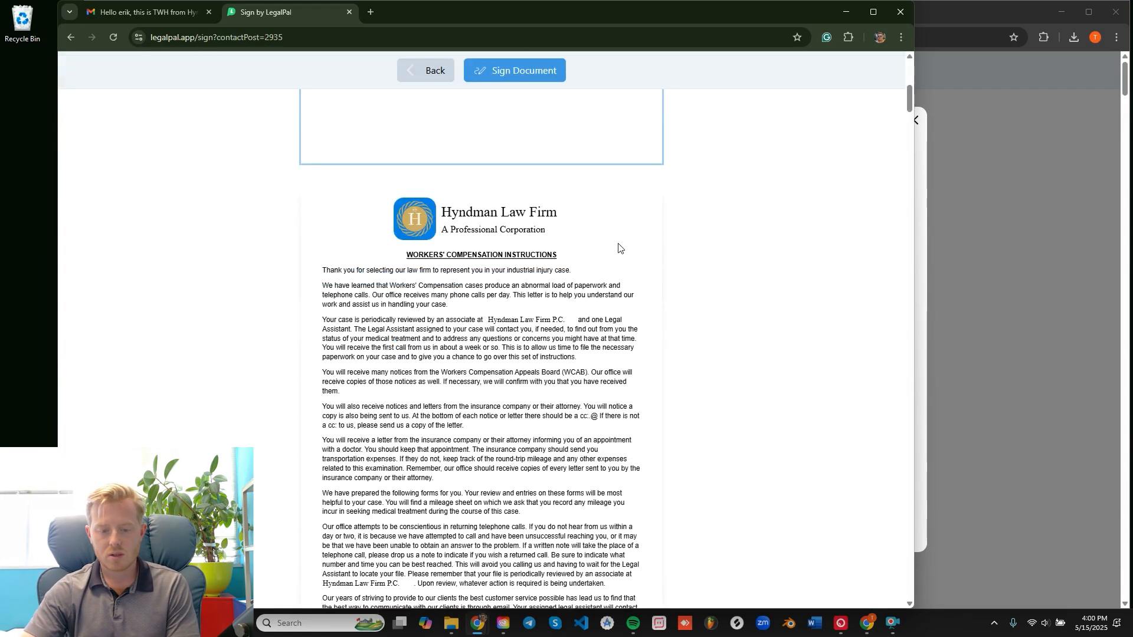
scroll(631, 295, down, 15)
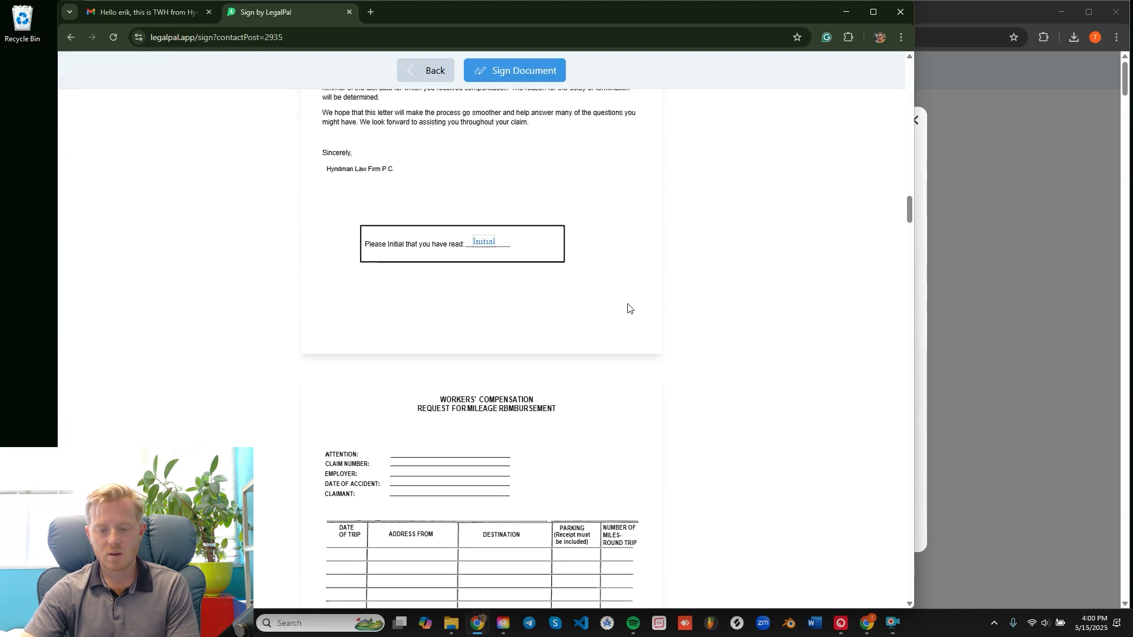
drag(909, 264, 906, 71)
click(524, 60)
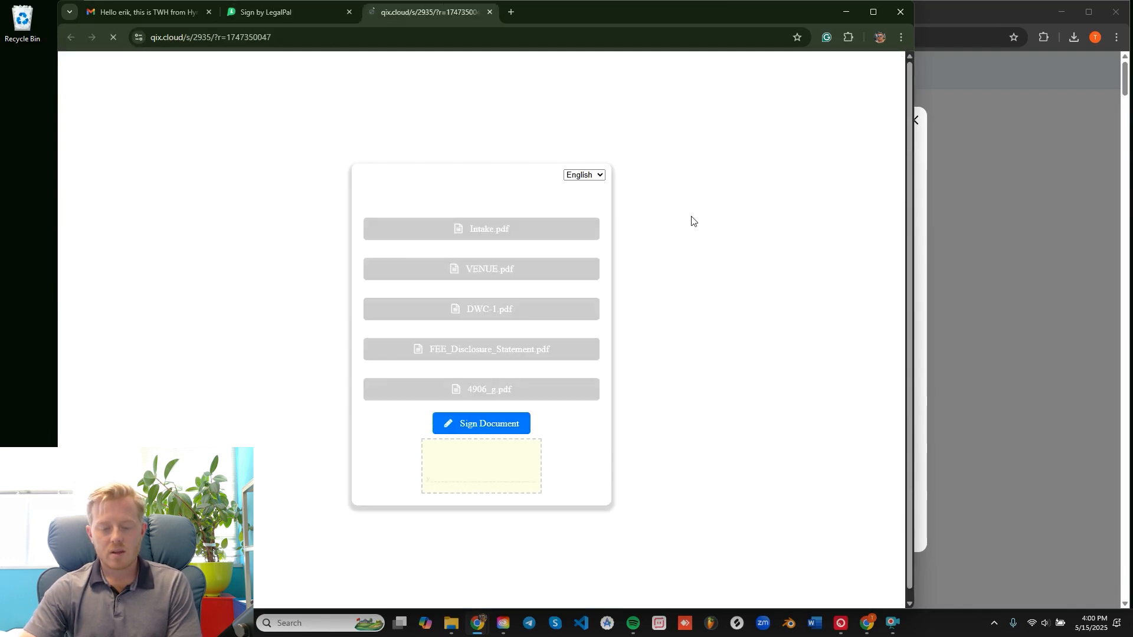
Step: Fill in the client's full name and phone number on the intake form, then close it
click(475, 424)
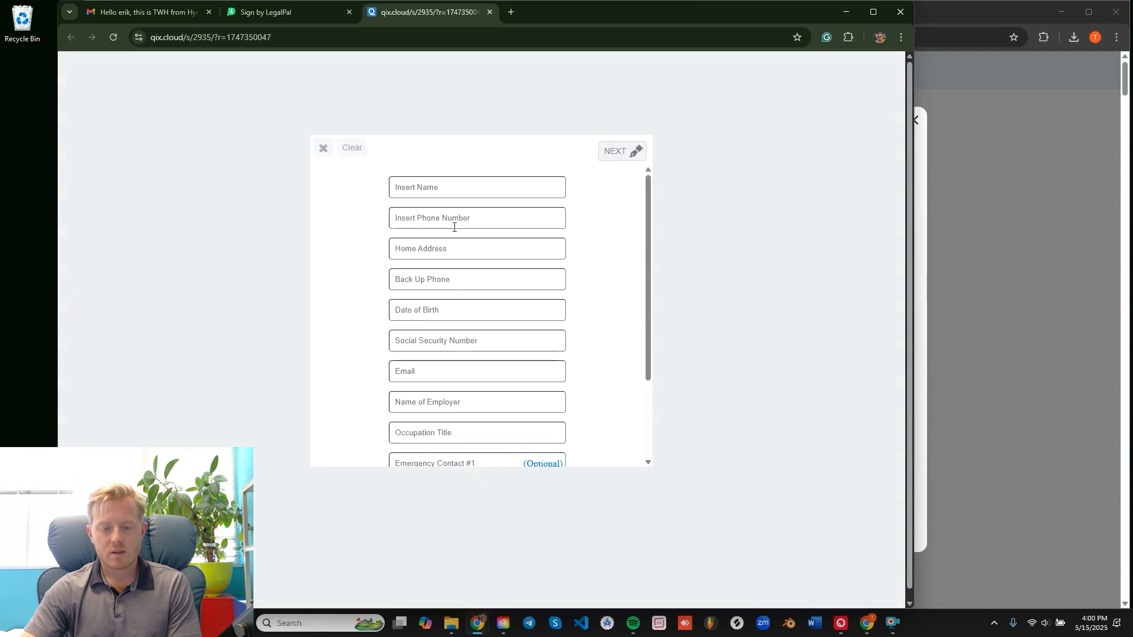
click(454, 183)
text(Jo)
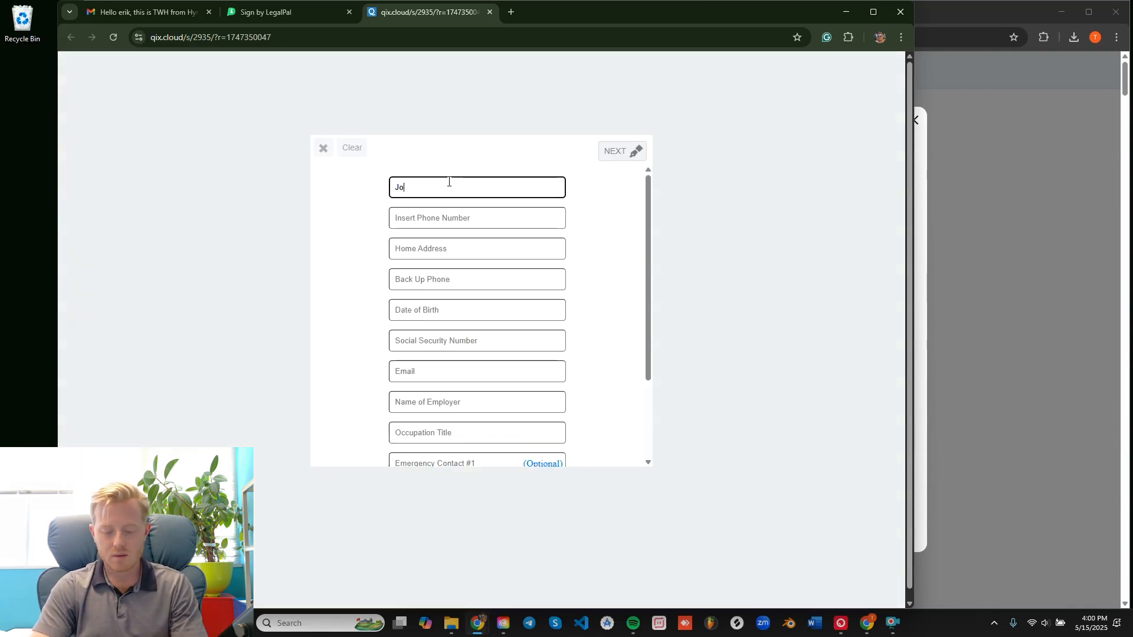
text(hn Sample)
key(Tab)
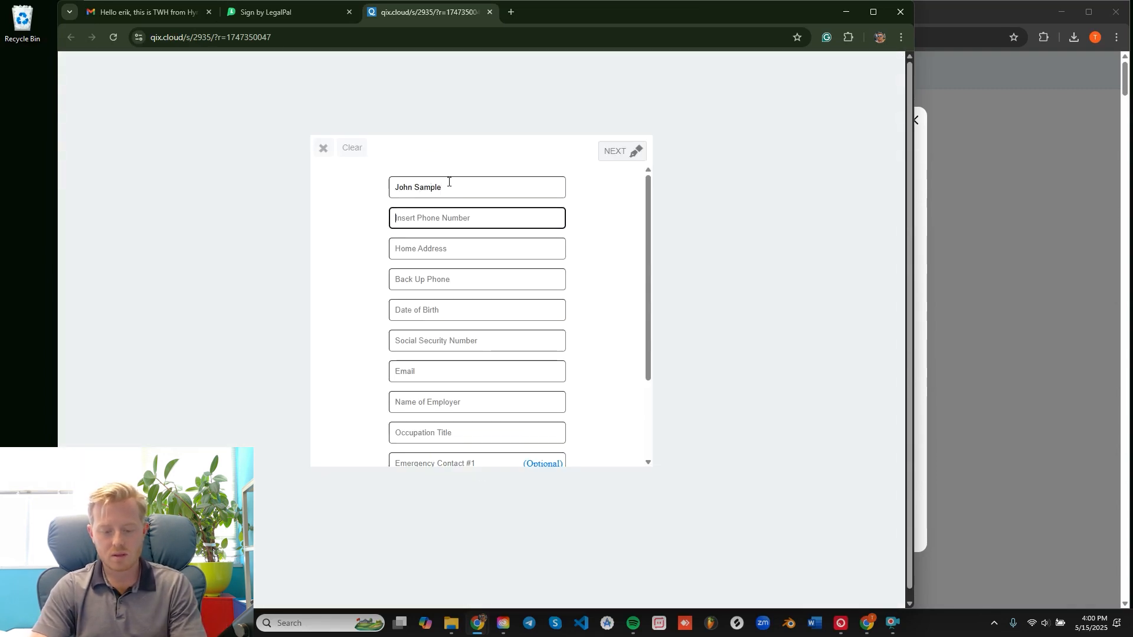
text(510) 566-884)
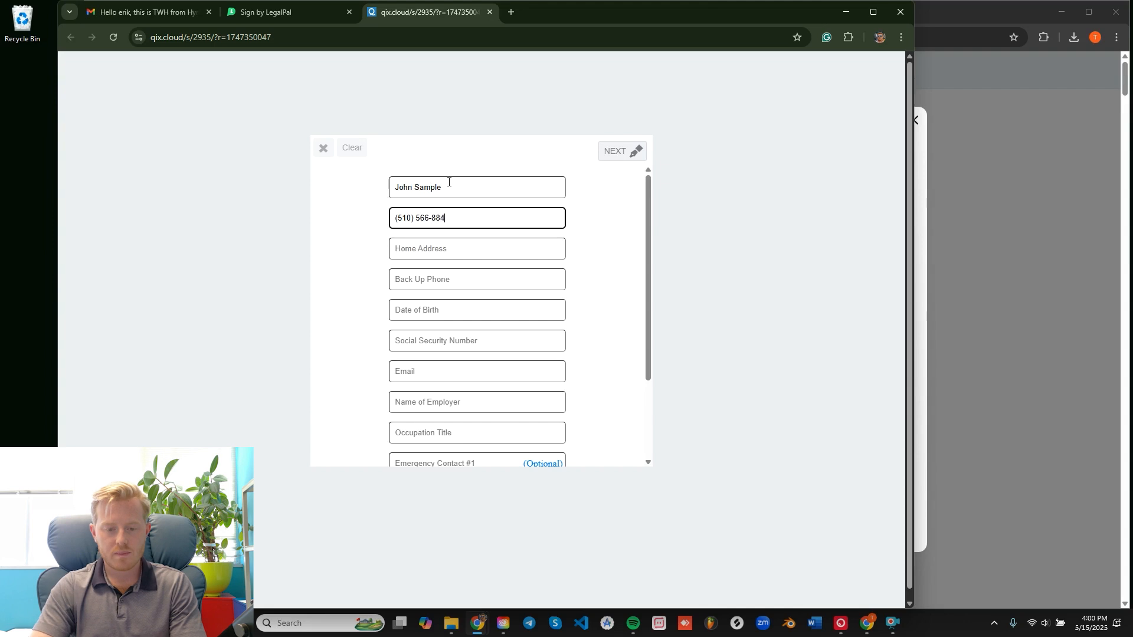
click(322, 151)
drag(594, 162, 590, 157)
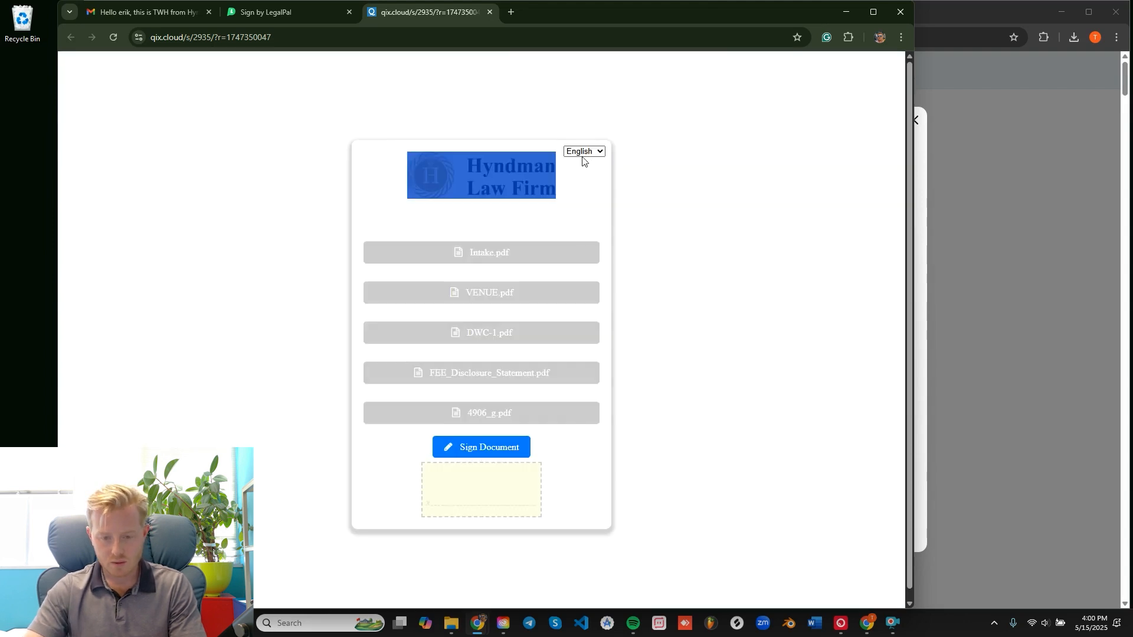
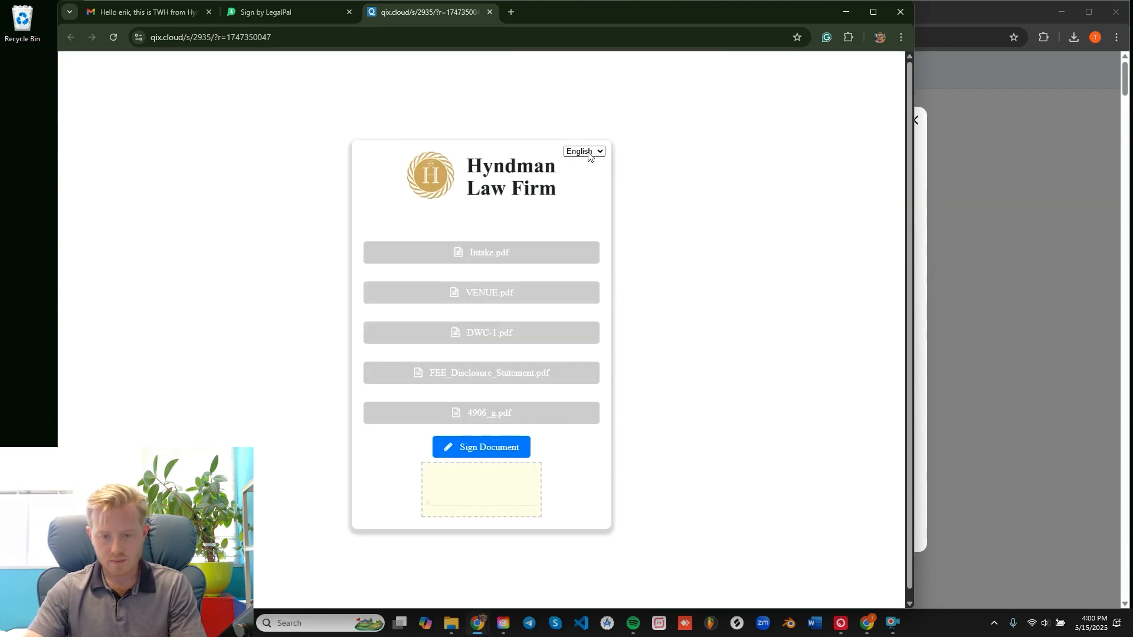
Step: Keep English as the signing language, open the intake form, and fill the phone and home address fields
click(588, 153)
click(584, 162)
click(500, 501)
click(455, 248)
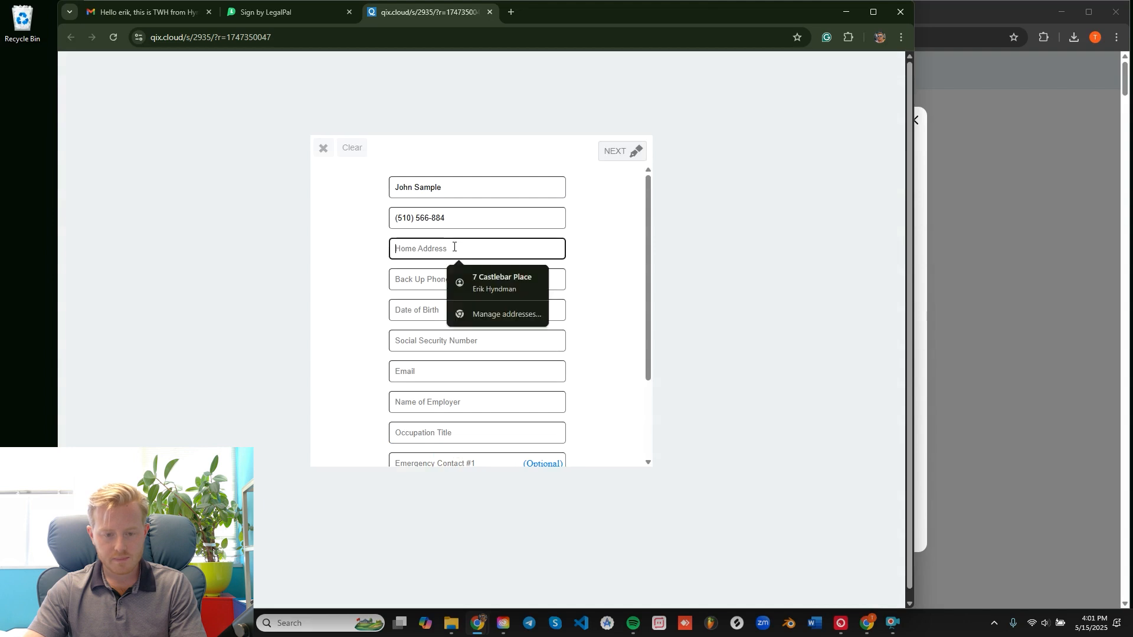
click(455, 217)
text(4)
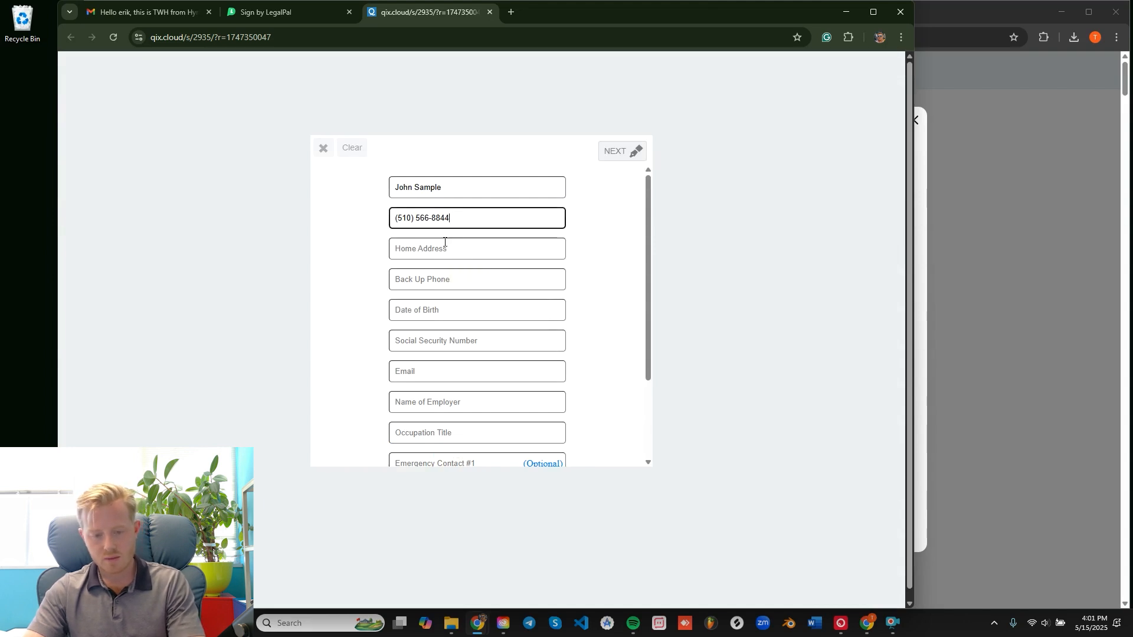
click(422, 249)
text(Home Address)
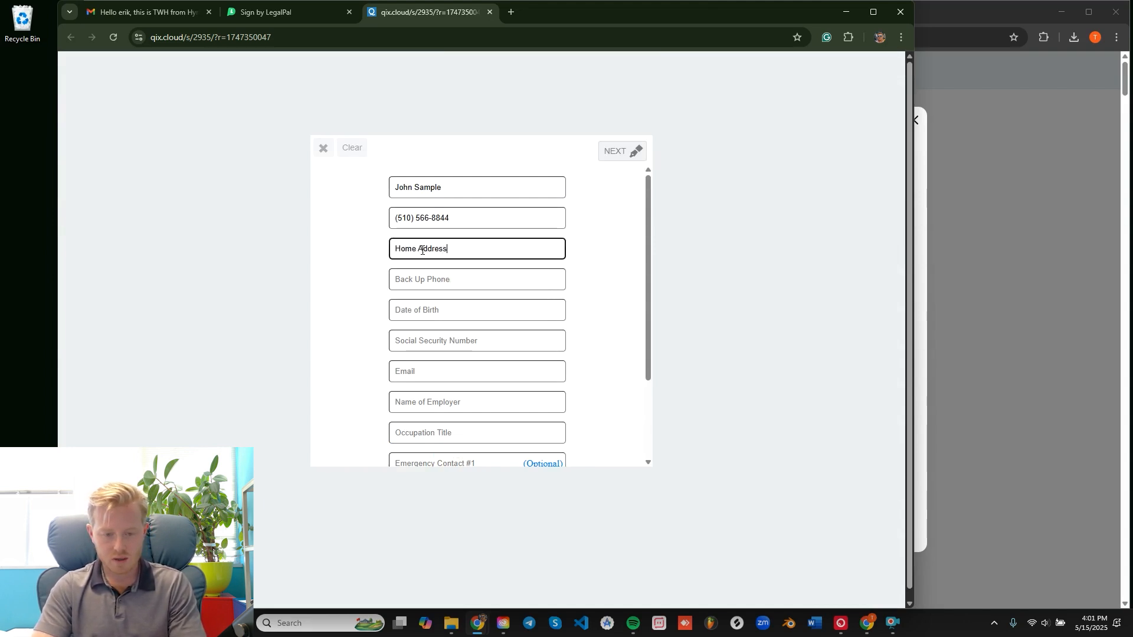
Step: Enter placeholder text in the backup phone, date of birth, SSN, email and employer name fields
key(Tab)
text(Bac)
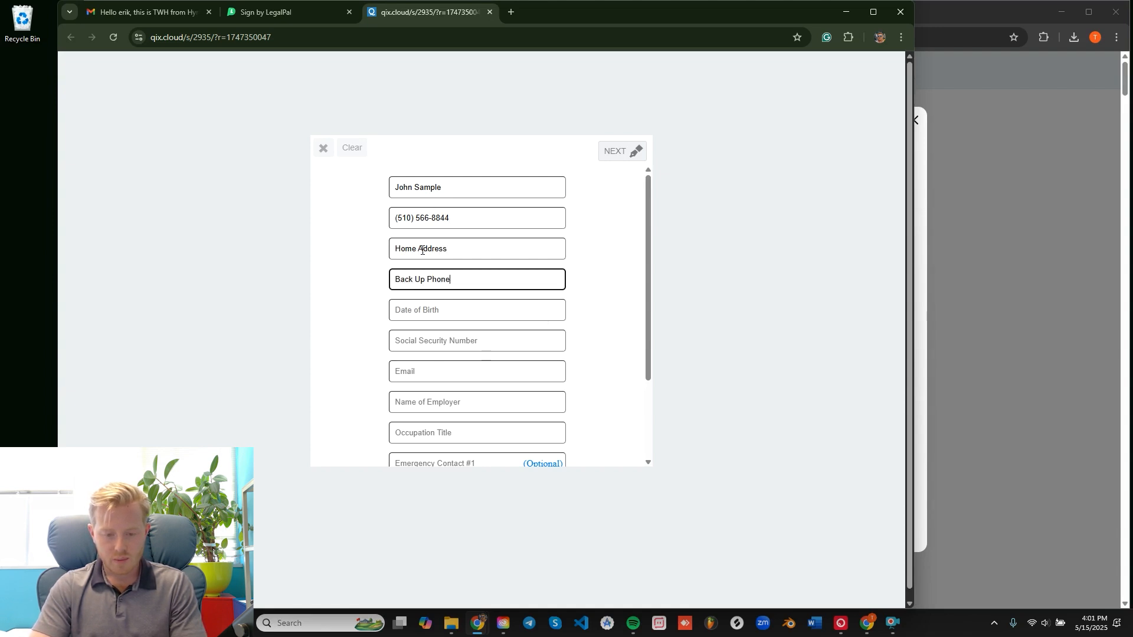
key(Tab)
text(Date)
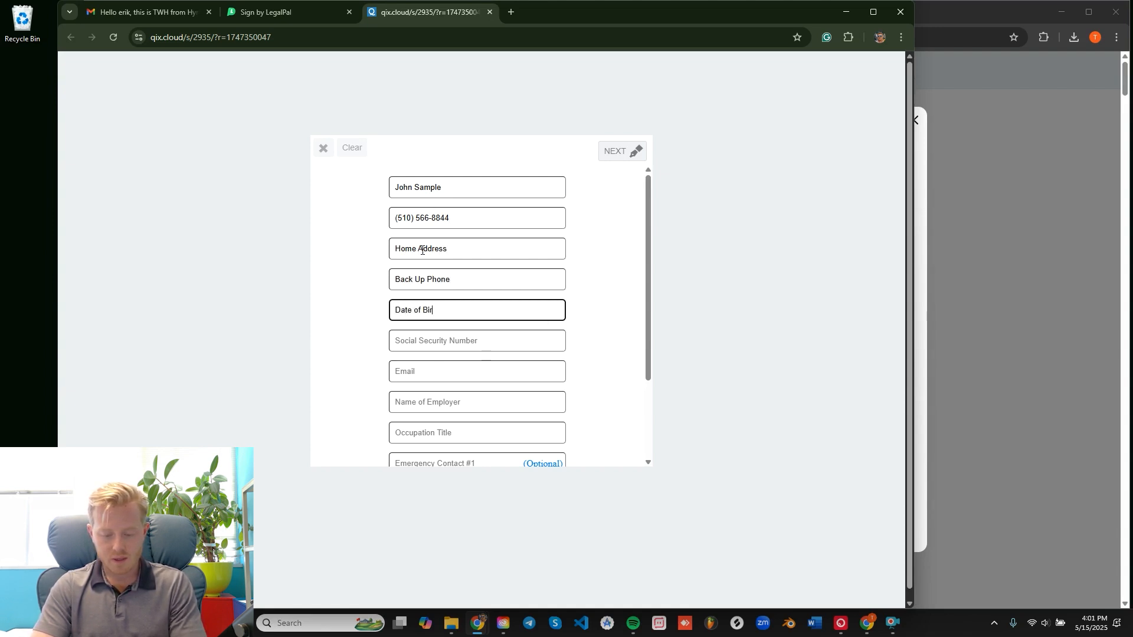
key(Tab)
text(SSN)
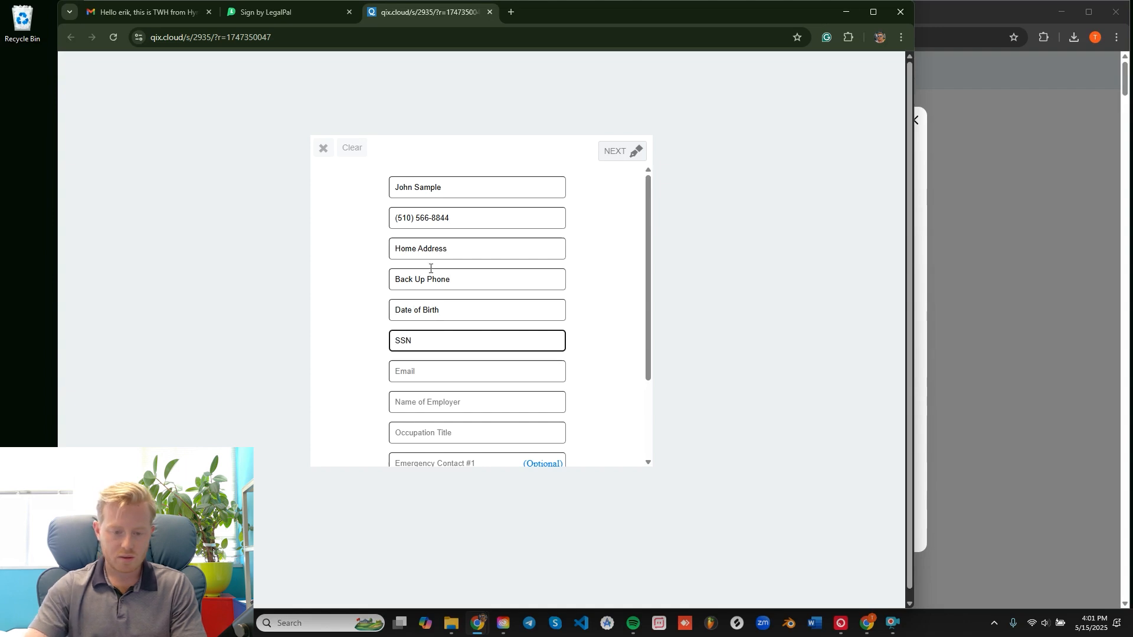
key(Tab)
text(Email)
key(Tab)
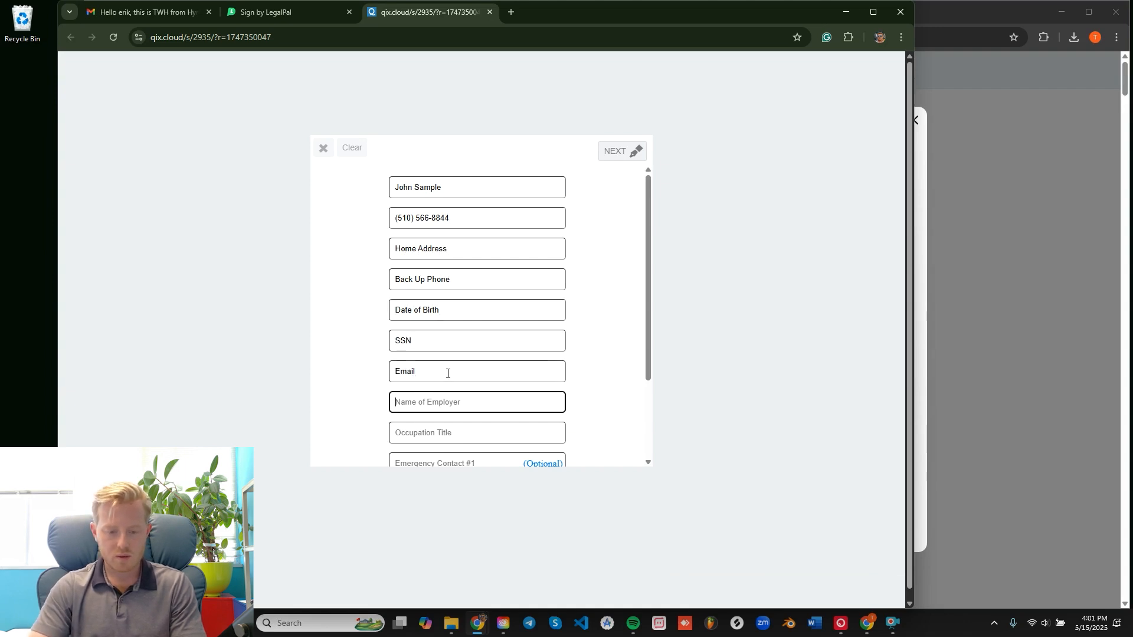
text(Name of Employer)
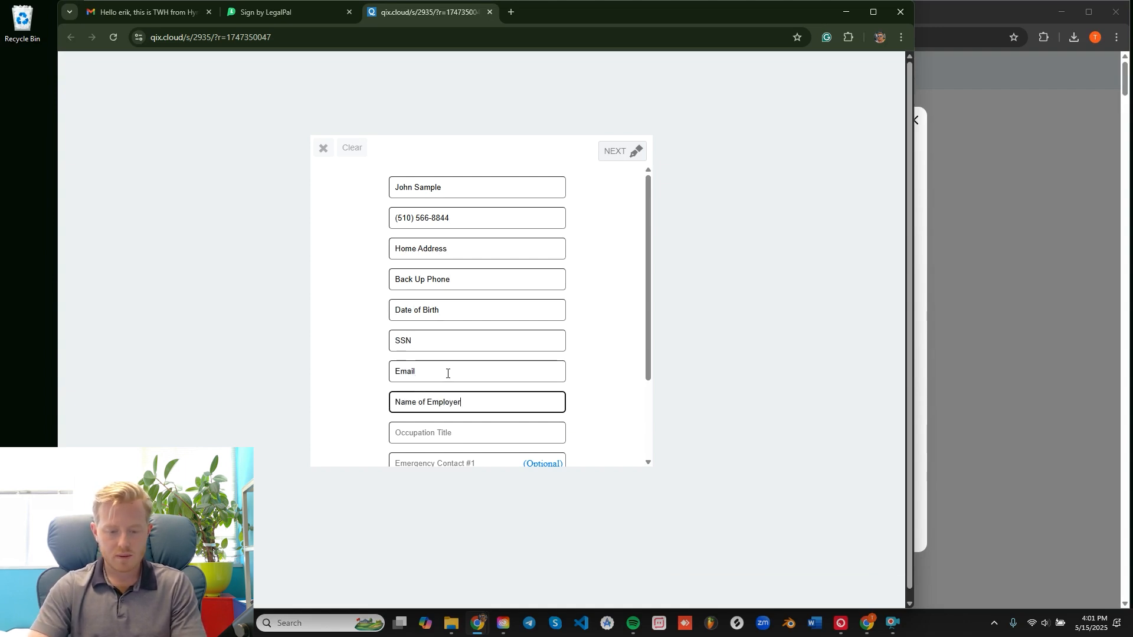
Step: Fill the occupation field with 'Occ' and begin typing the date of injury
scroll(447, 373, down, 2)
click(437, 322)
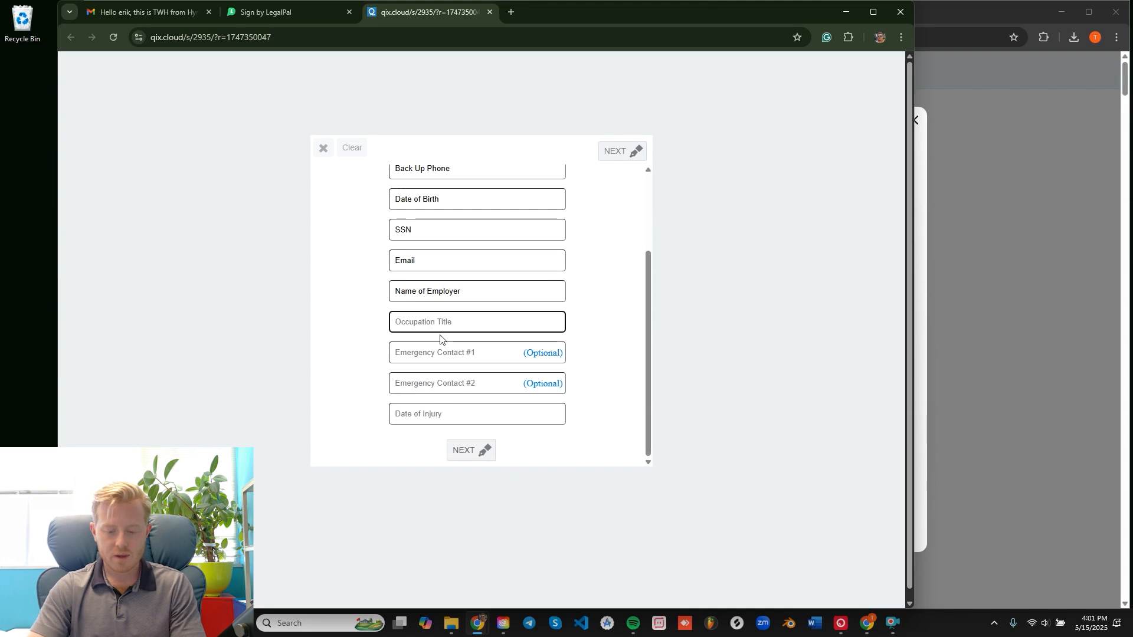
text(Occ)
key(Tab)
key(Tab)
key(Tab)
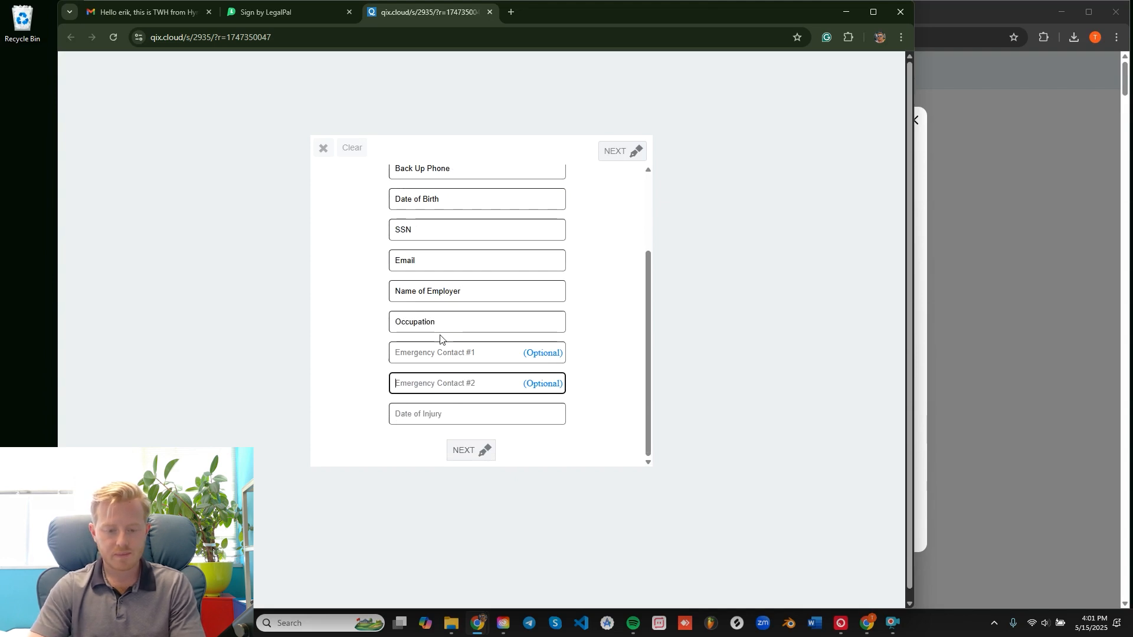
text(Date of Injury)
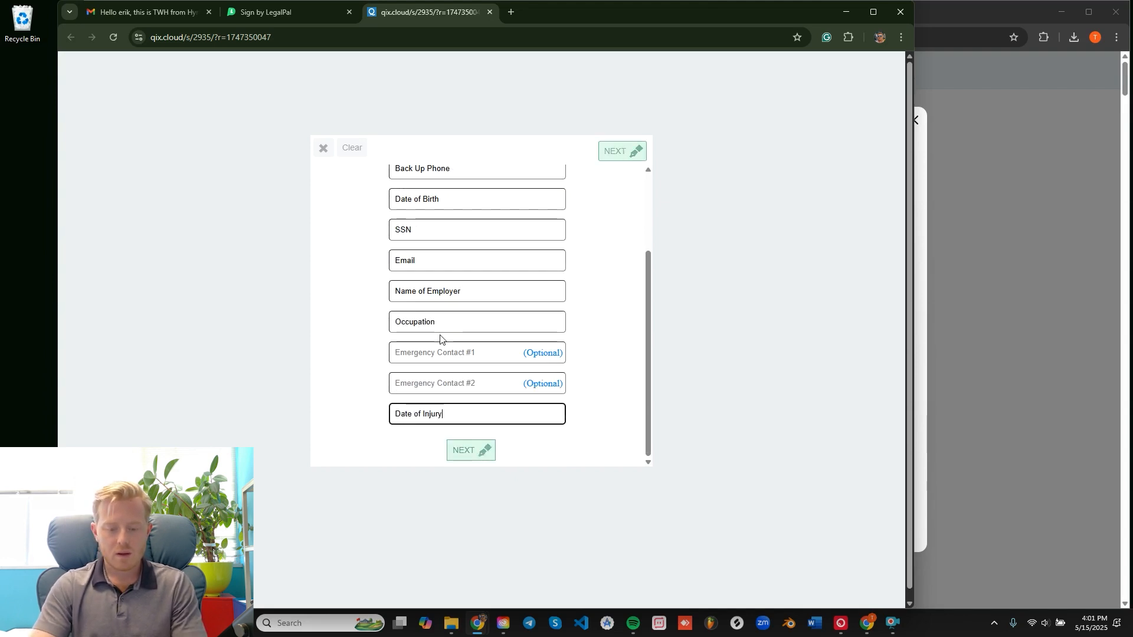
Step: Continue to signing, draw a signature on the Sign Here pad, and adopt it to submit the packet
click(624, 153)
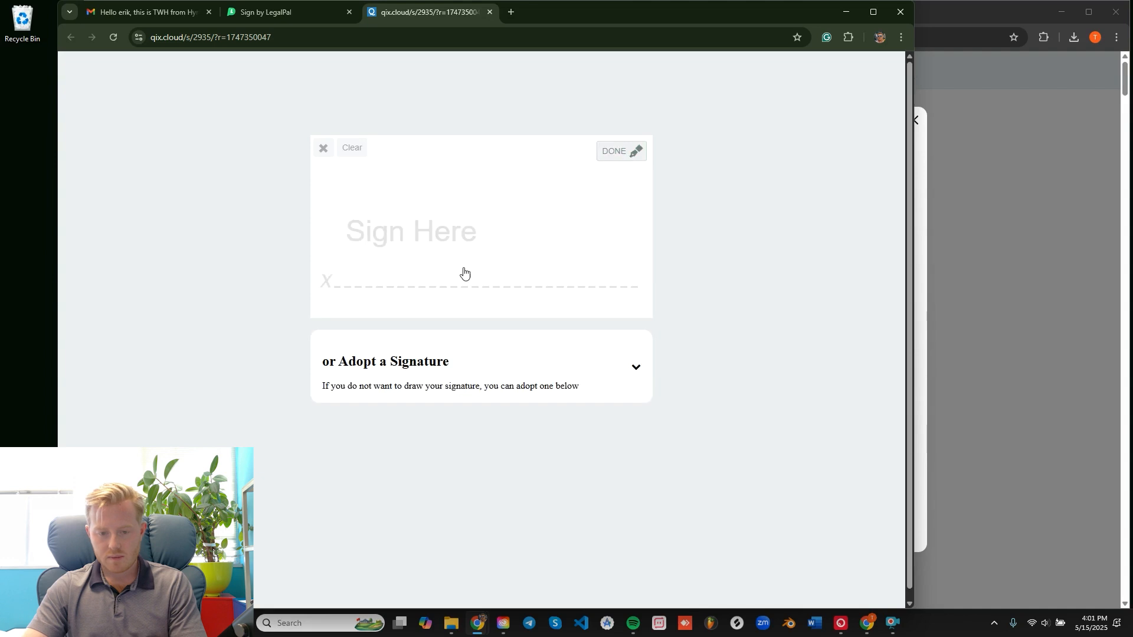
mouse_move(464, 195)
mouse_down()
mouse_move(384, 212)
mouse_move(547, 272)
mouse_up()
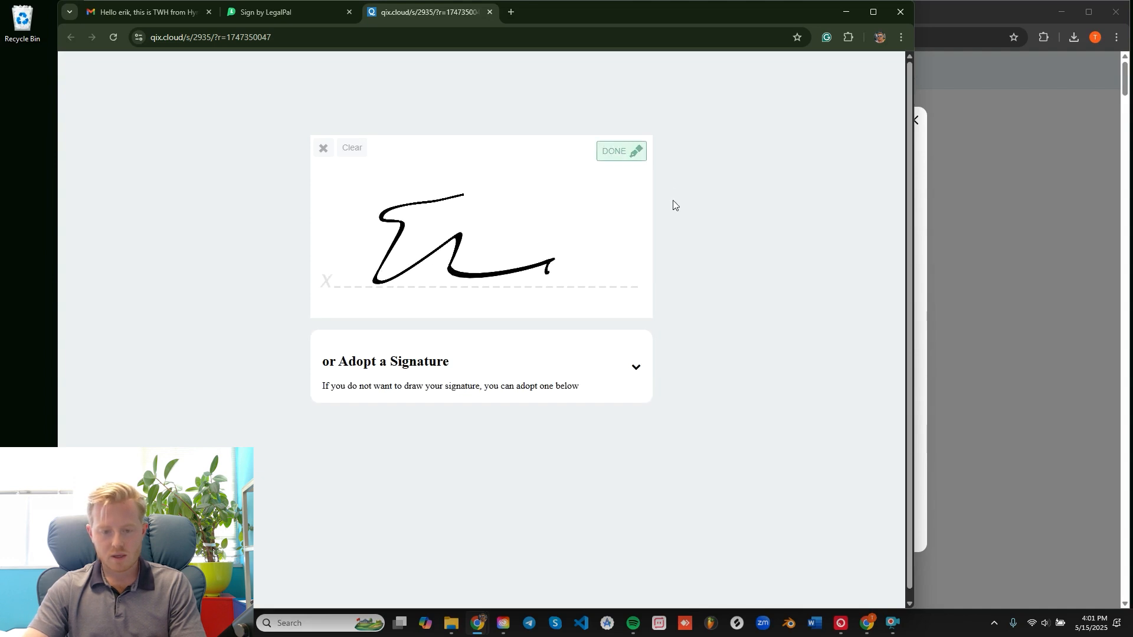
click(628, 153)
click(468, 363)
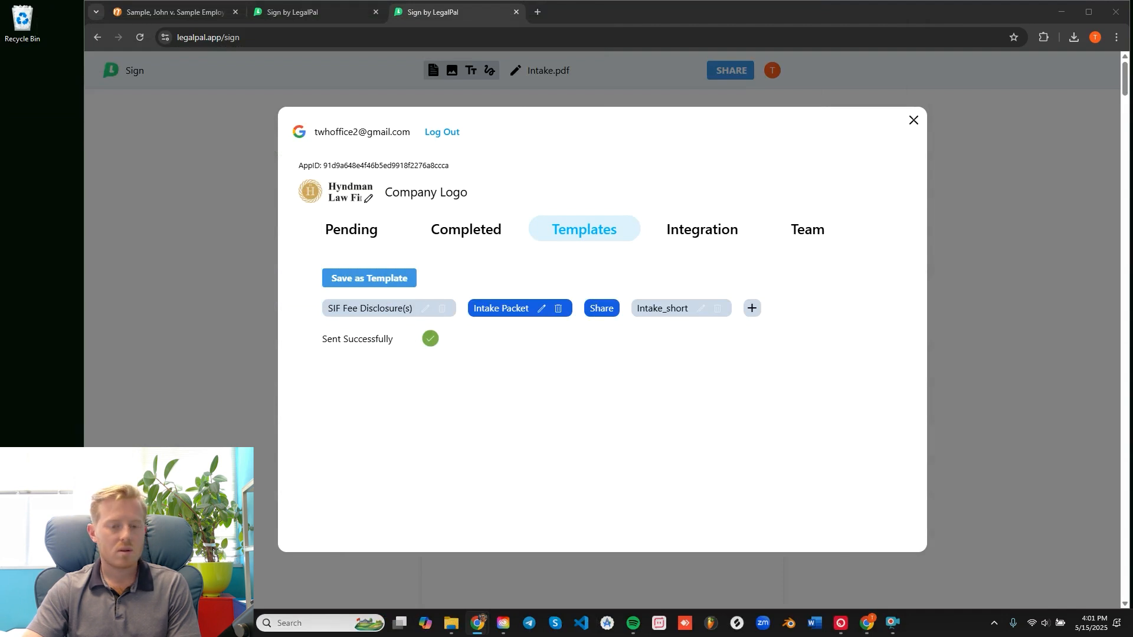
Step: Bring the Chrome window with Gmail forward and move it over the LegalPal window
click(539, 14)
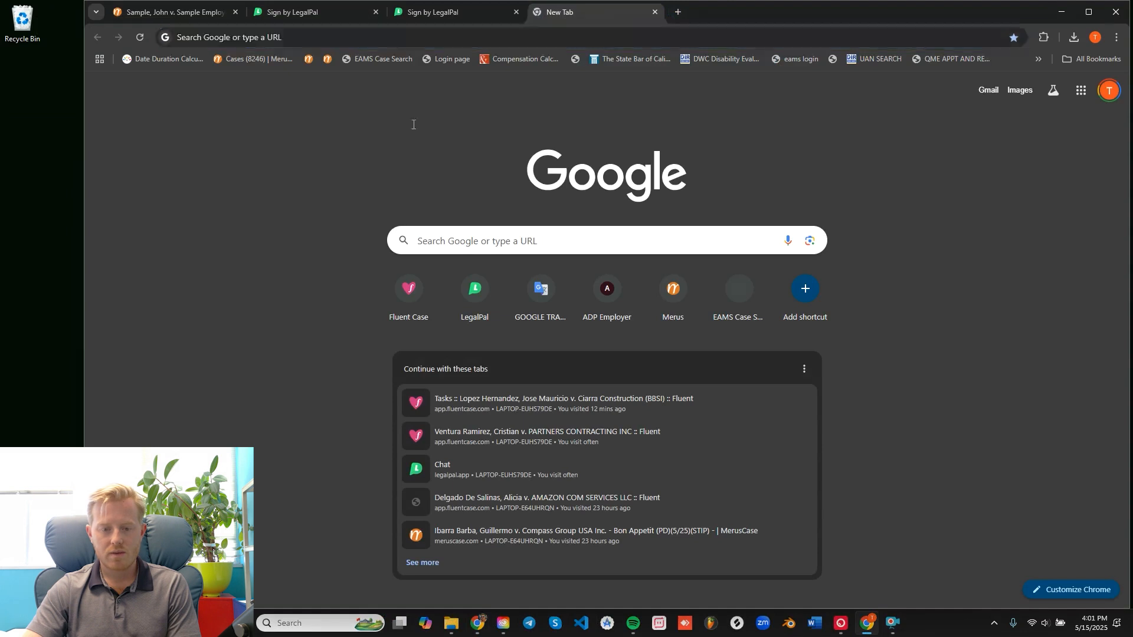
key(ctrl+w)
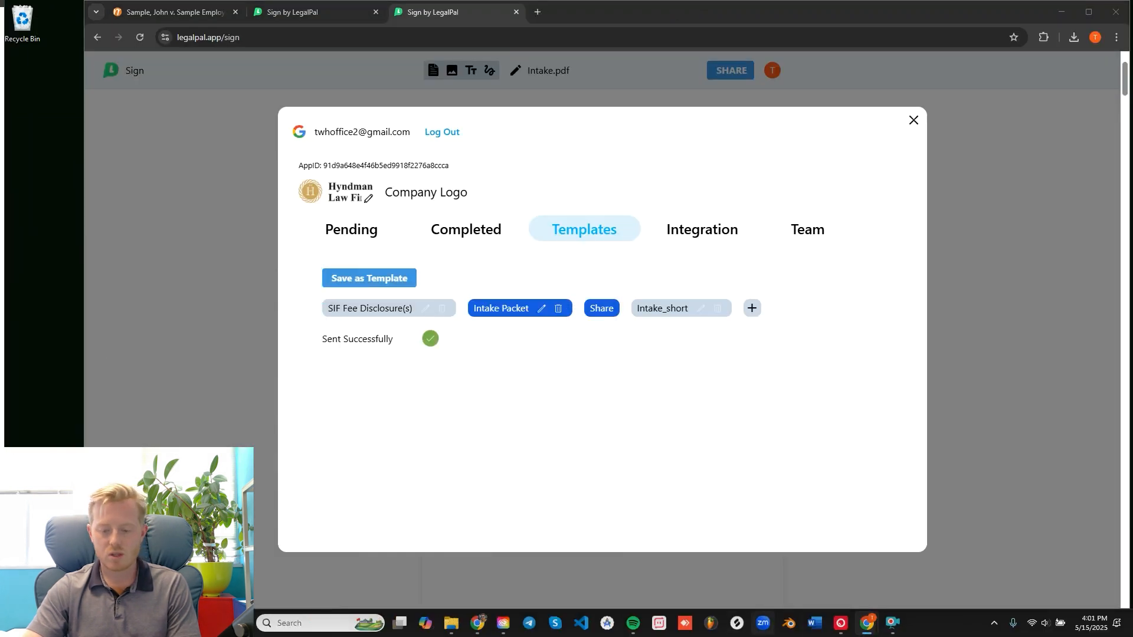
mouse_move(478, 627)
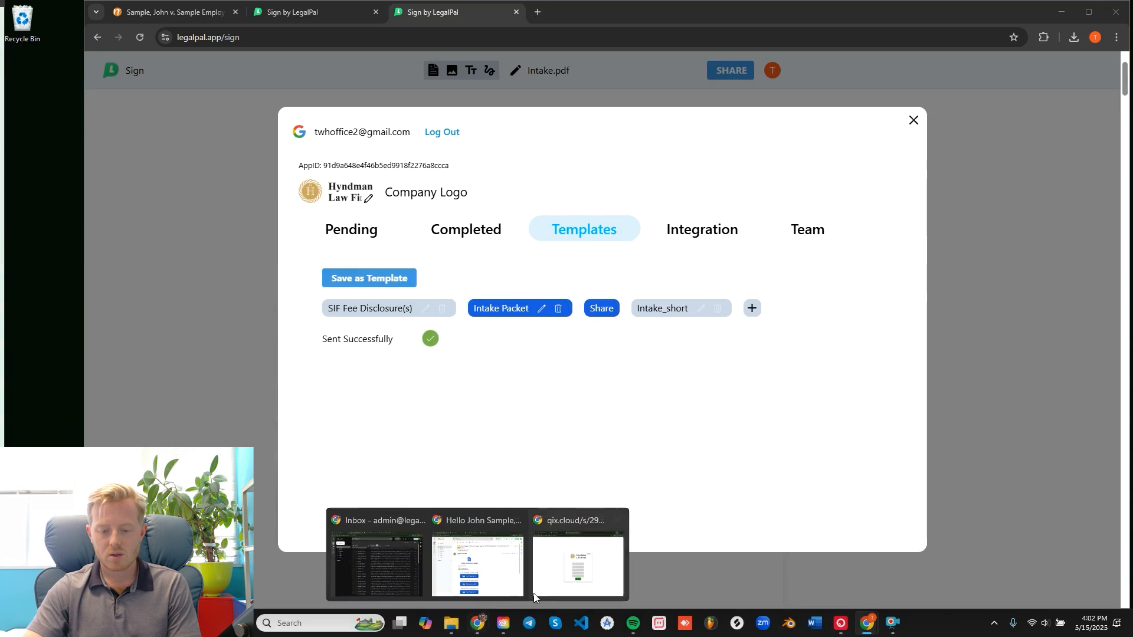
click(477, 555)
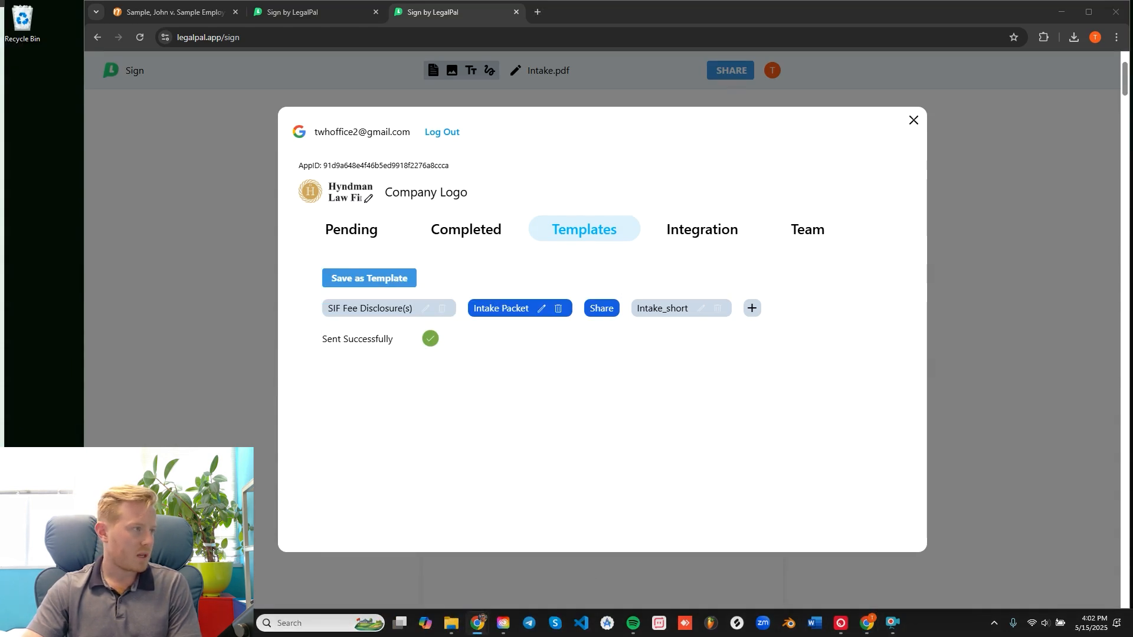
drag(0, 65, 584, 101)
Step: Read through the 'A Document is Completed!' email in Gmail, then close the Gmail window
drag(794, 100, 813, 20)
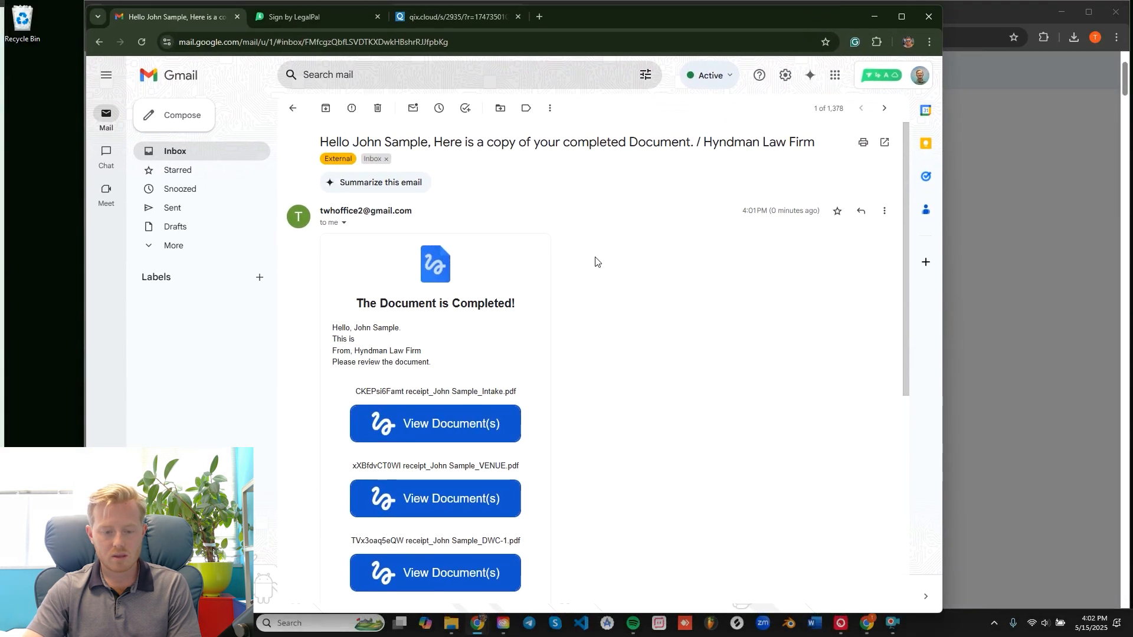
scroll(518, 362, down, 4)
scroll(519, 361, down, 2)
scroll(544, 357, up, 6)
drag(433, 142, 681, 175)
click(681, 176)
scroll(579, 303, down, 5)
scroll(425, 236, up, 3)
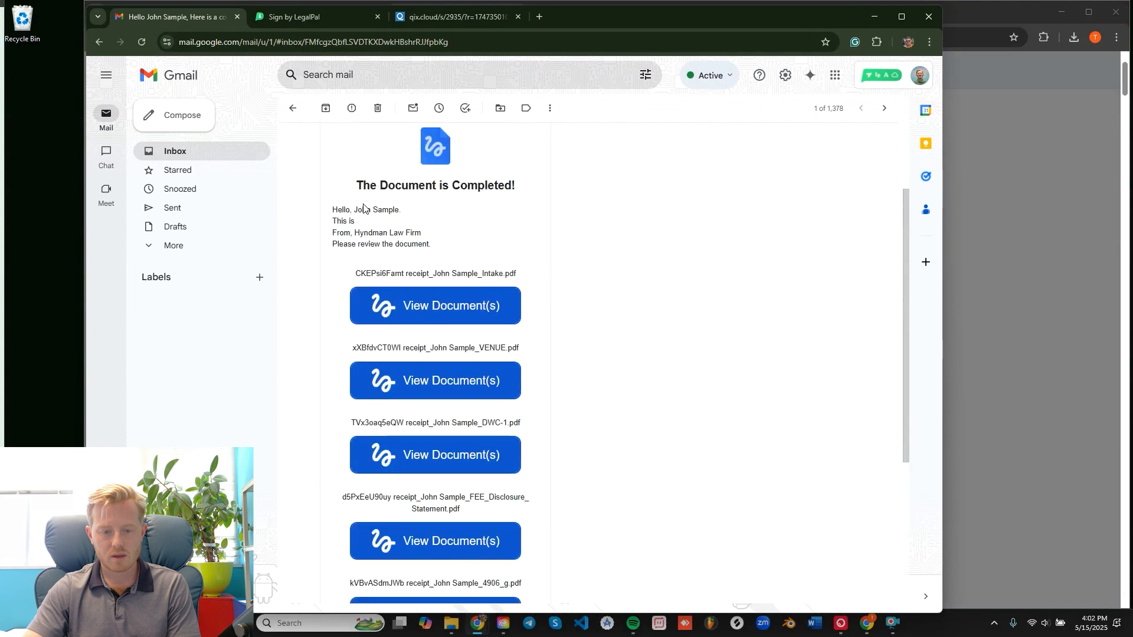
scroll(487, 219, down, 4)
scroll(478, 245, up, 3)
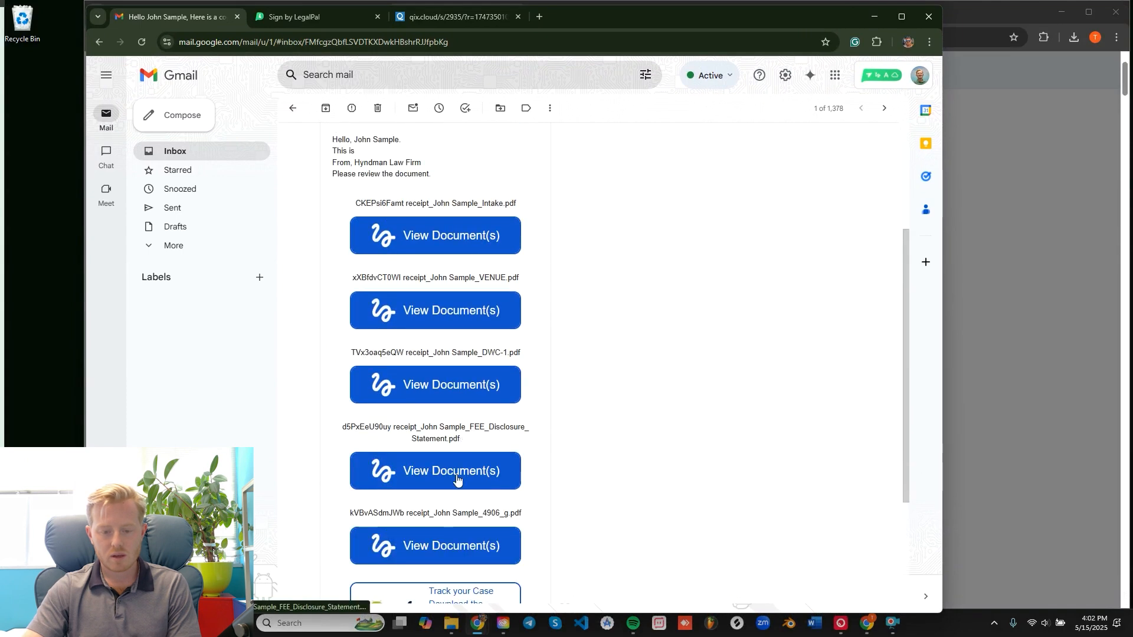
scroll(458, 480, down, 3)
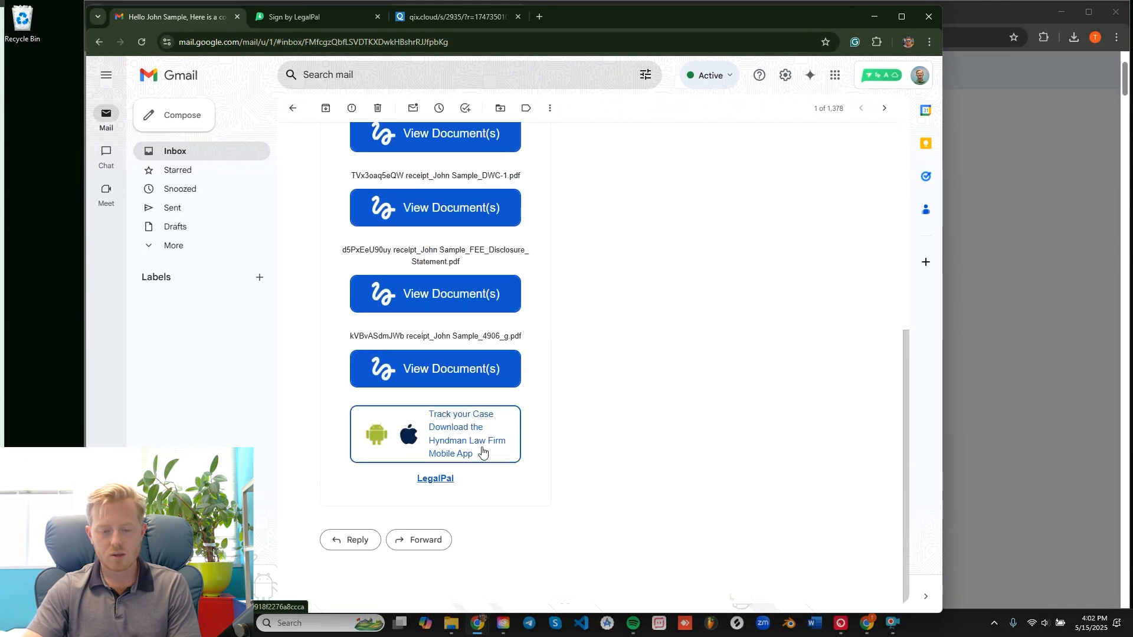
scroll(588, 340, up, 6)
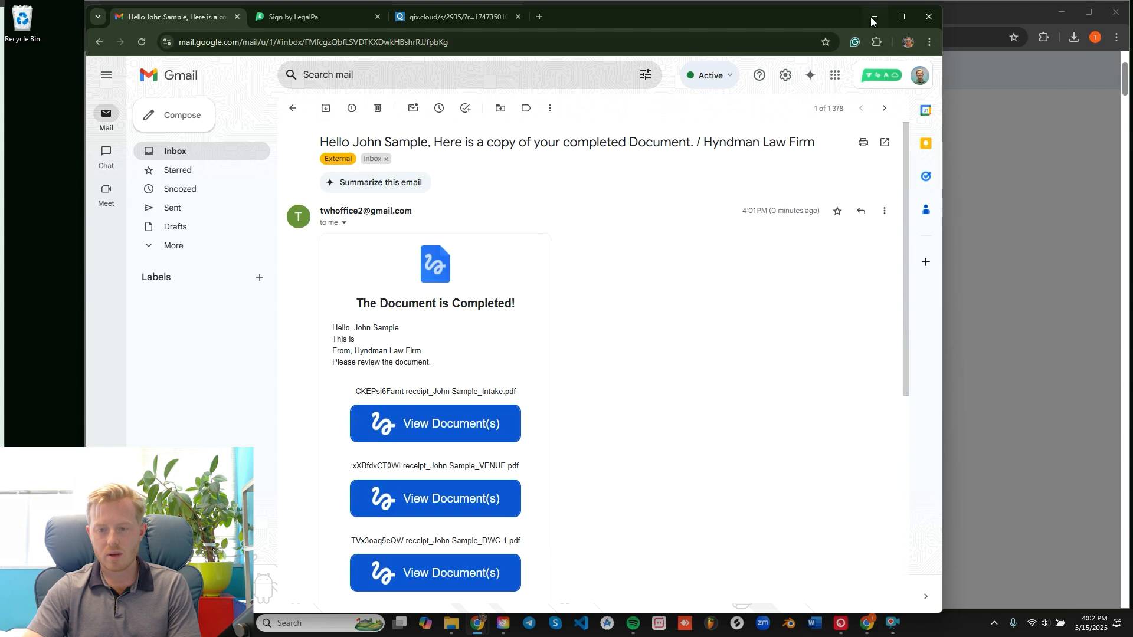
click(929, 17)
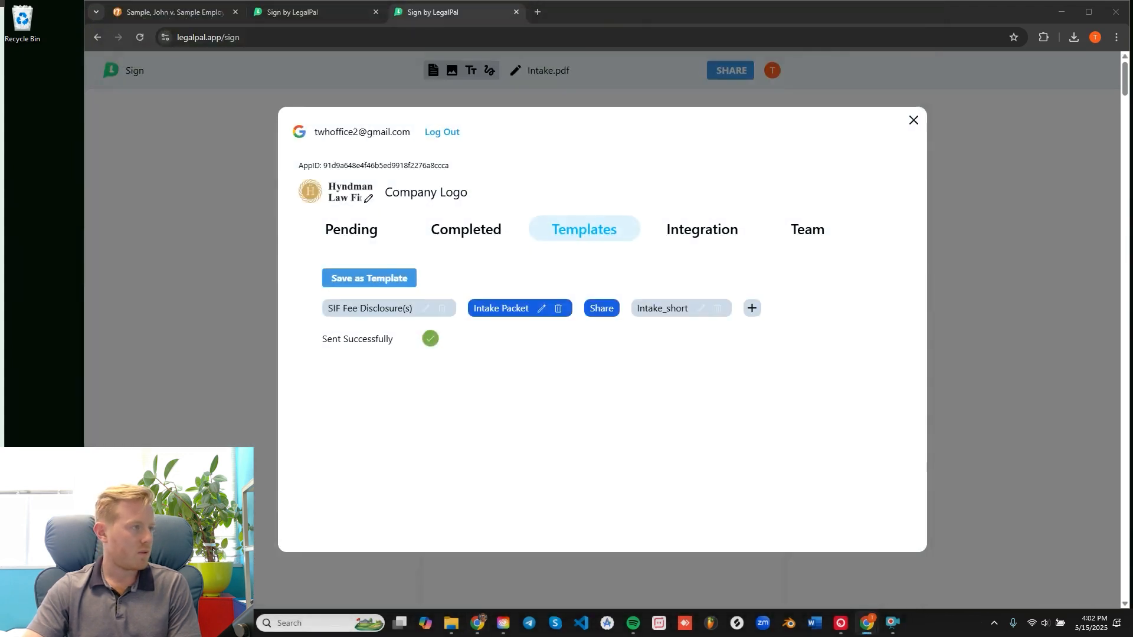
Step: Bring Gmail back over the signing page and follow the email's Open Case link into MerusCase
drag(0, 39, 396, 18)
scroll(365, 407, down, 3)
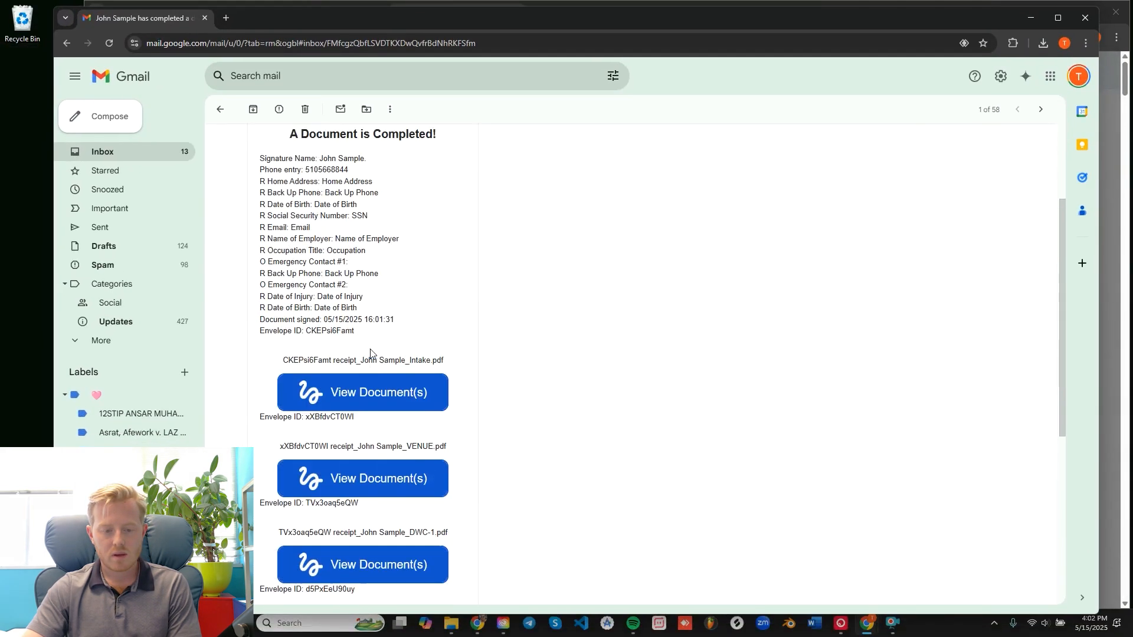
scroll(365, 407, up, 2)
mouse_move(401, 417)
mouse_down()
mouse_move(263, 275)
mouse_move(260, 253)
mouse_up()
click(531, 324)
scroll(413, 319, down, 5)
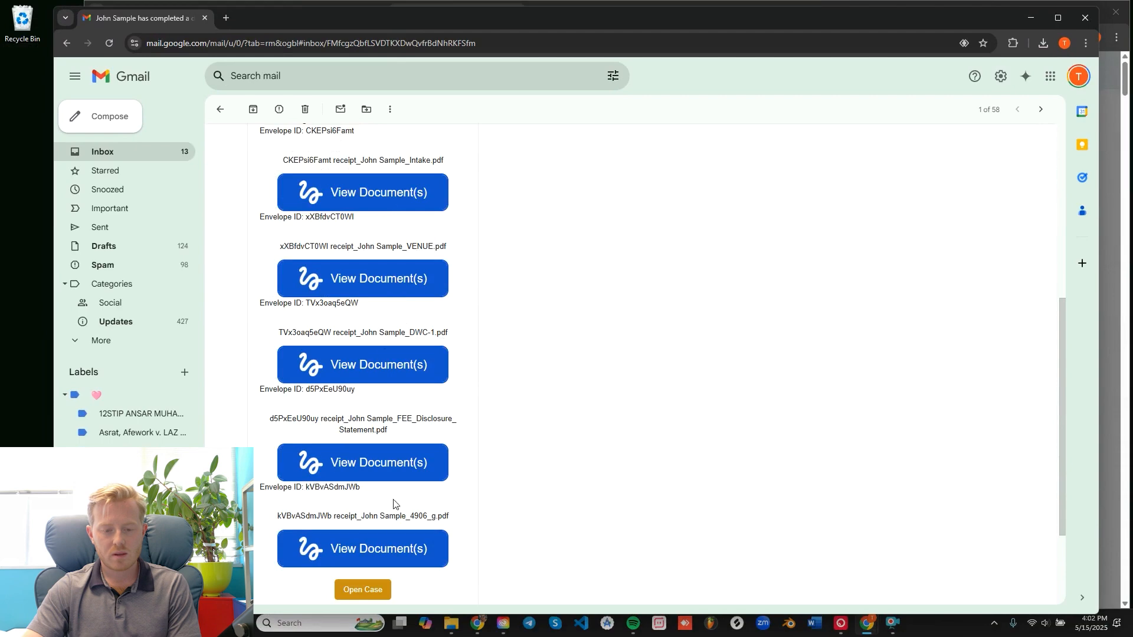
scroll(392, 519, down, 2)
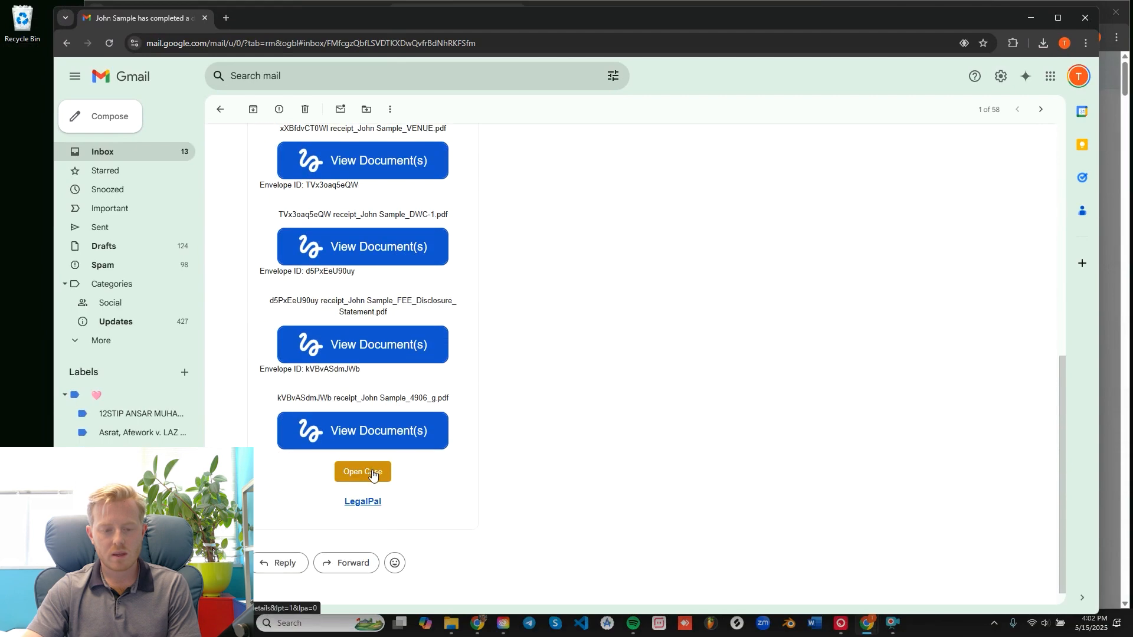
click(372, 474)
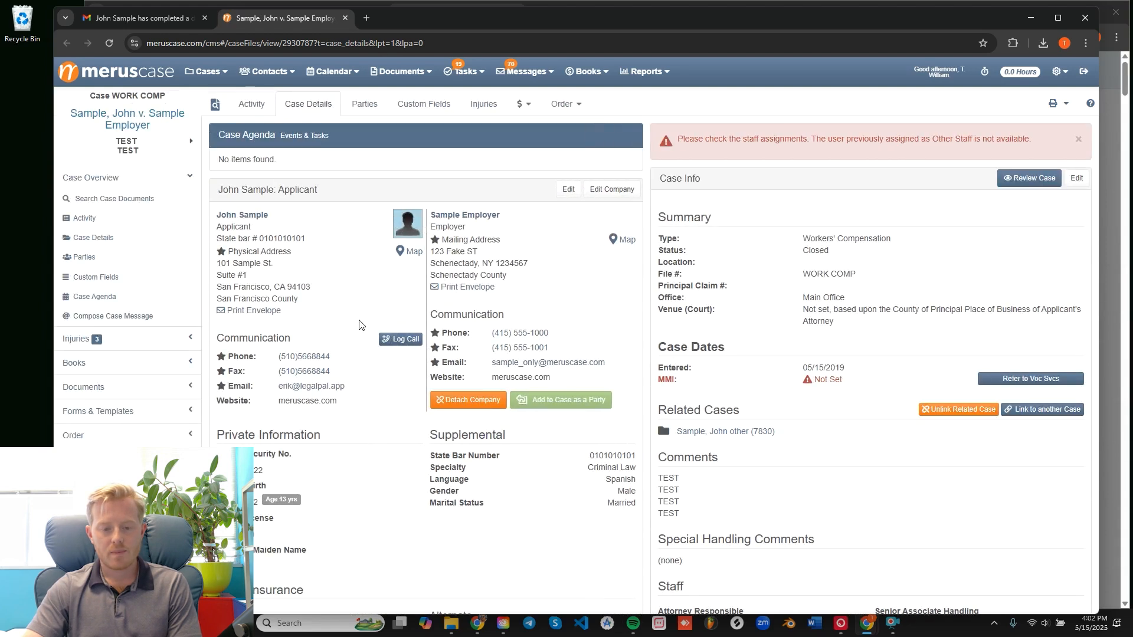
Step: Open the case's Activity list and then the Electronic Signature activity entry
click(269, 107)
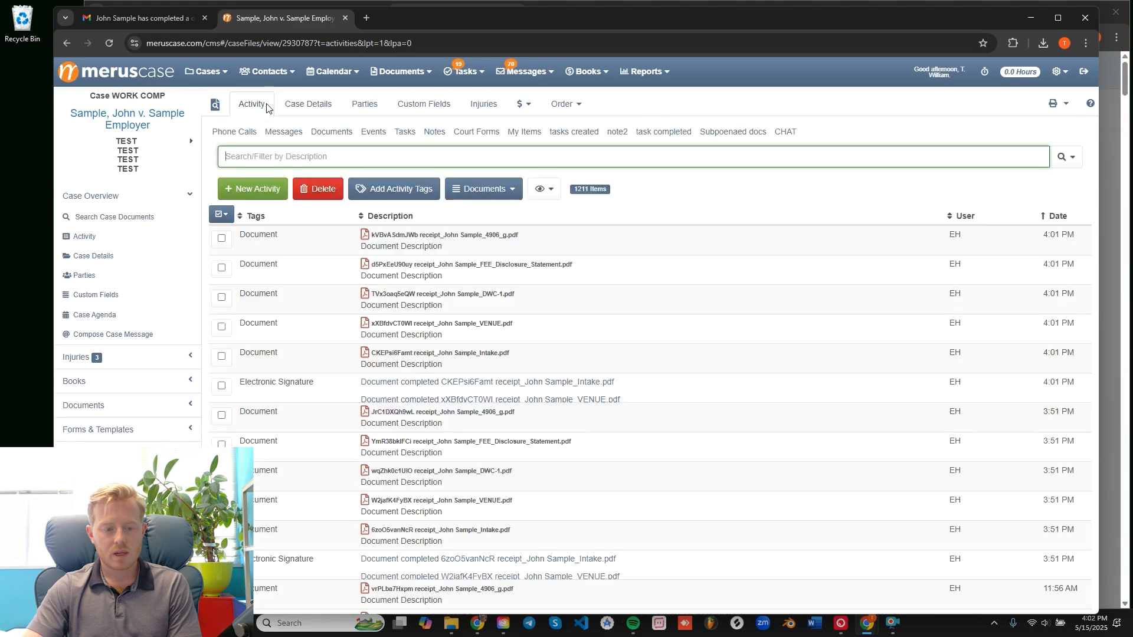
click(697, 384)
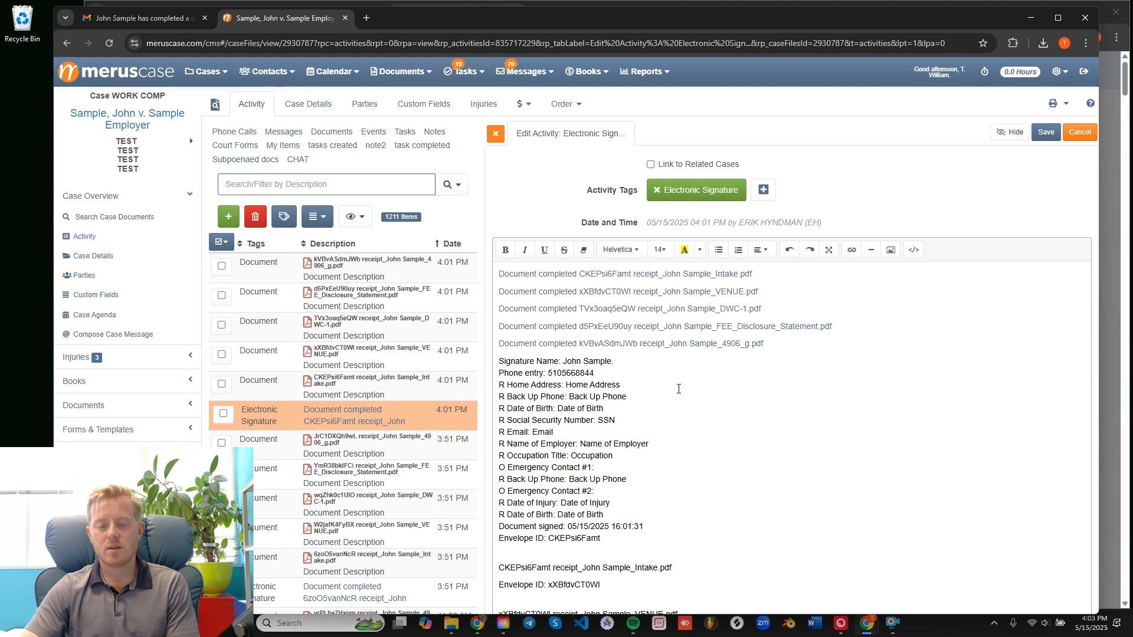
Step: Look over the activity's signer details, then open the signed Intake.pdf receipt in its own tab
scroll(692, 380, down, 3)
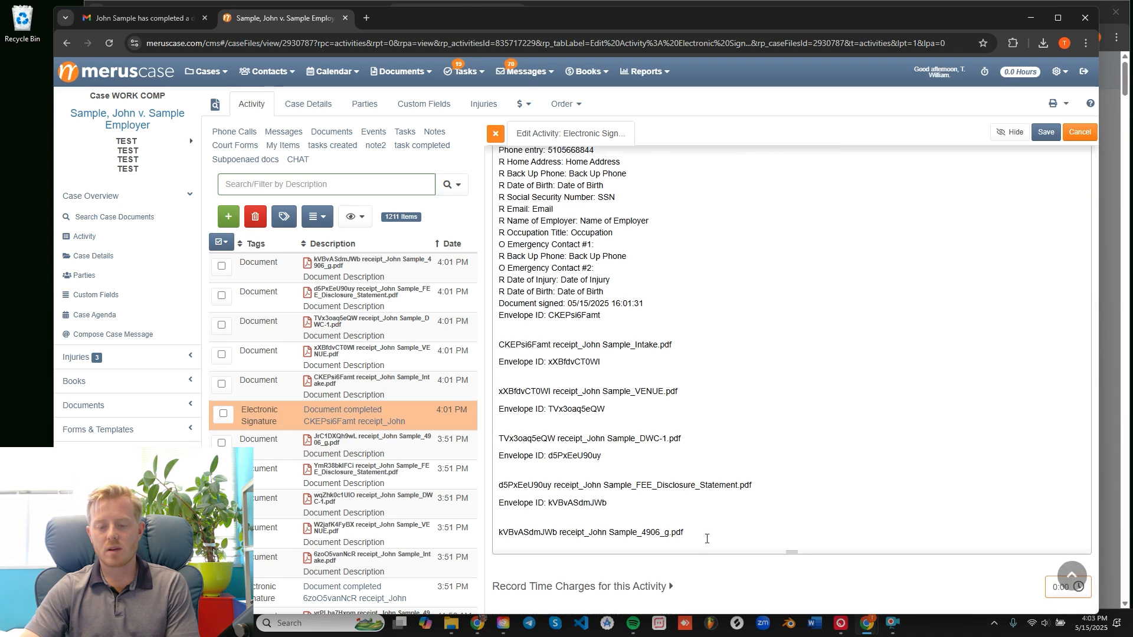
drag(685, 533, 554, 413)
drag(530, 362, 554, 339)
scroll(662, 417, up, 3)
click(675, 389)
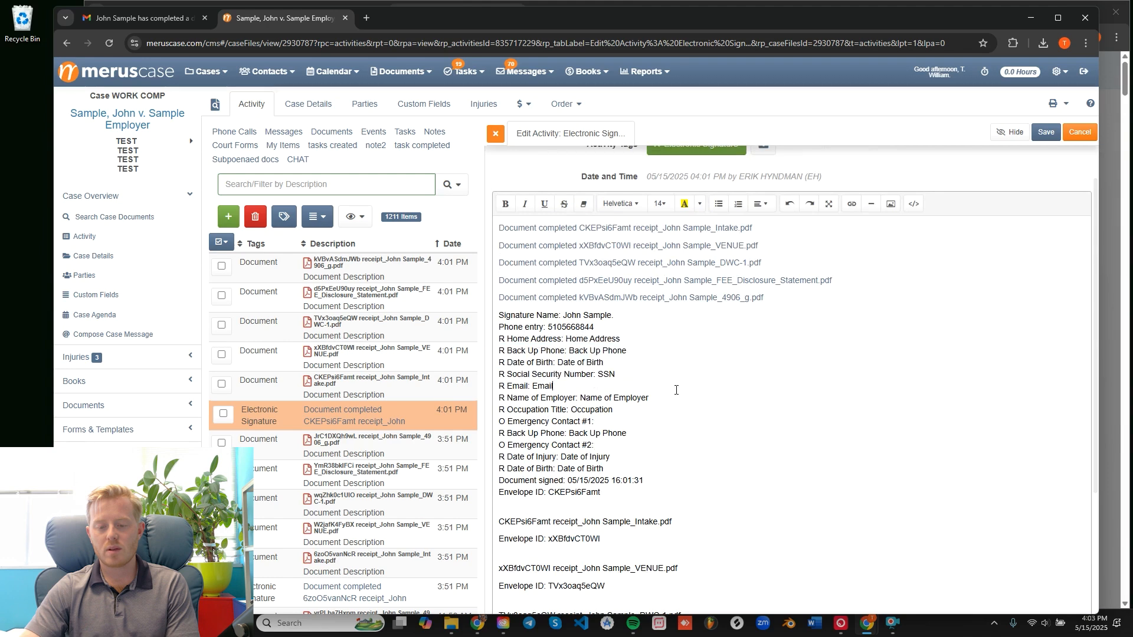
scroll(676, 384, up, 1)
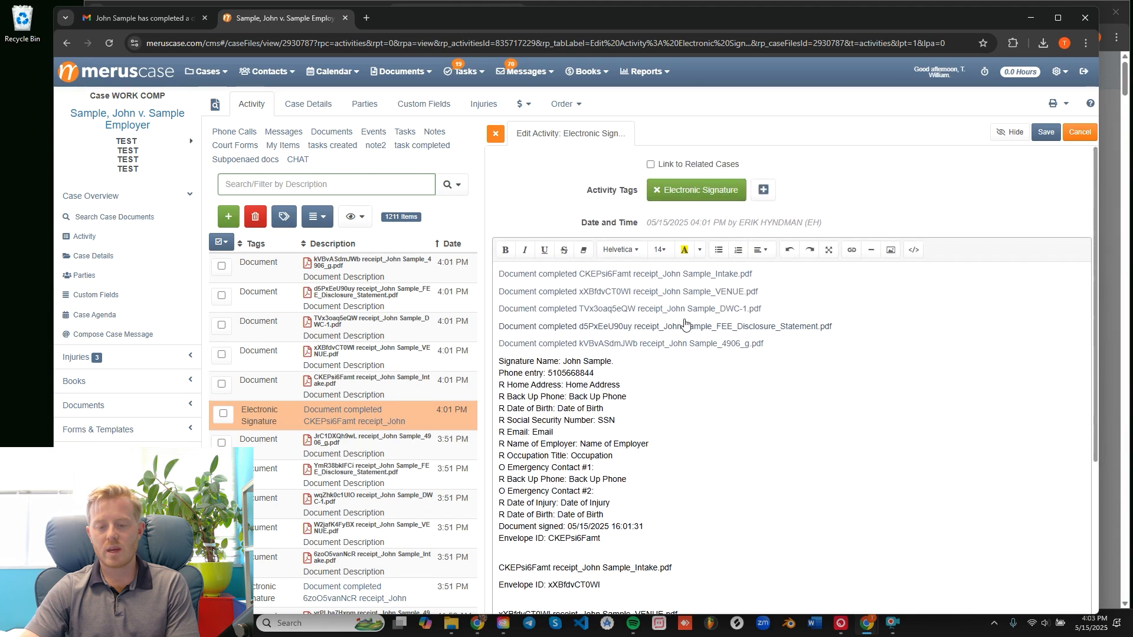
click(377, 389)
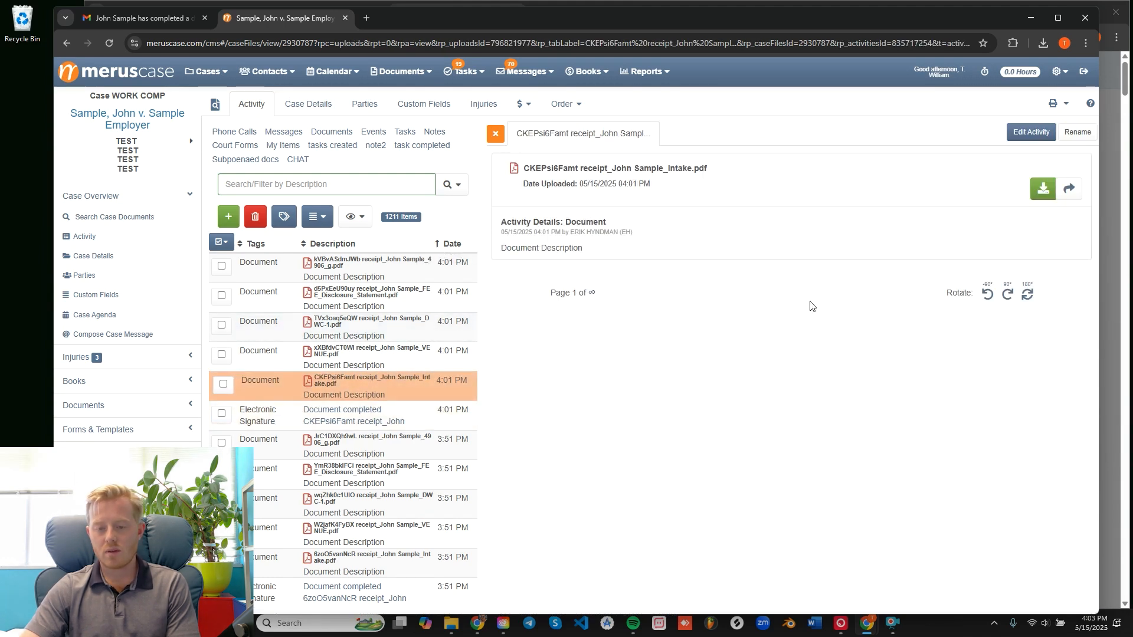
click(1043, 188)
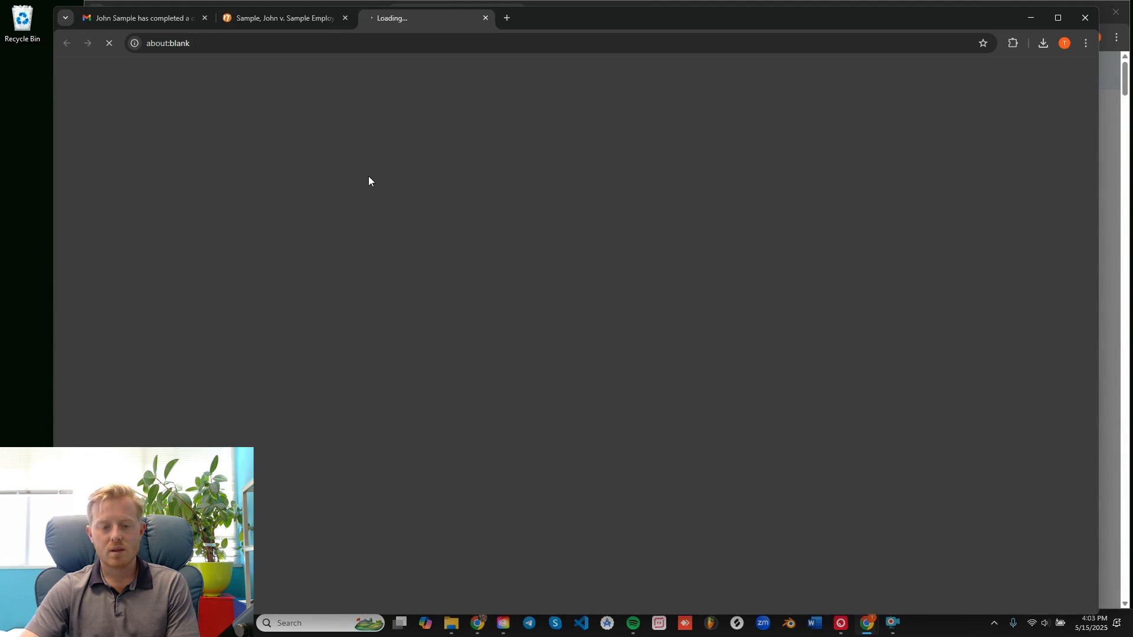
Step: Scroll through the signed Intake PDF's client information, then return to the case page
scroll(716, 253, down, 7)
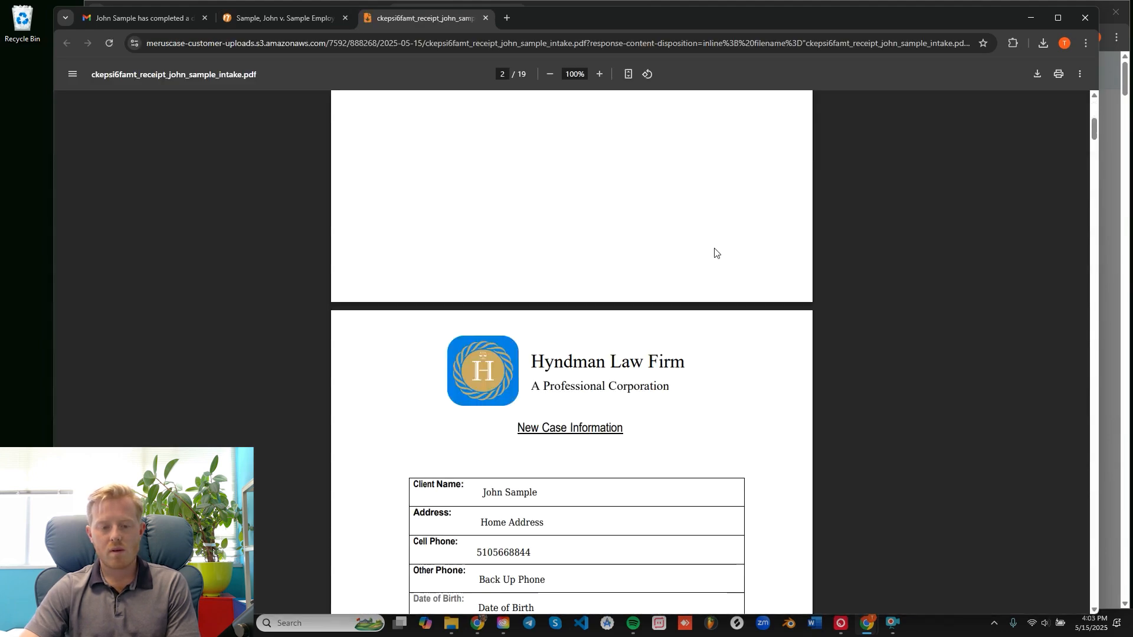
scroll(715, 252, down, 5)
drag(486, 210, 554, 424)
click(671, 336)
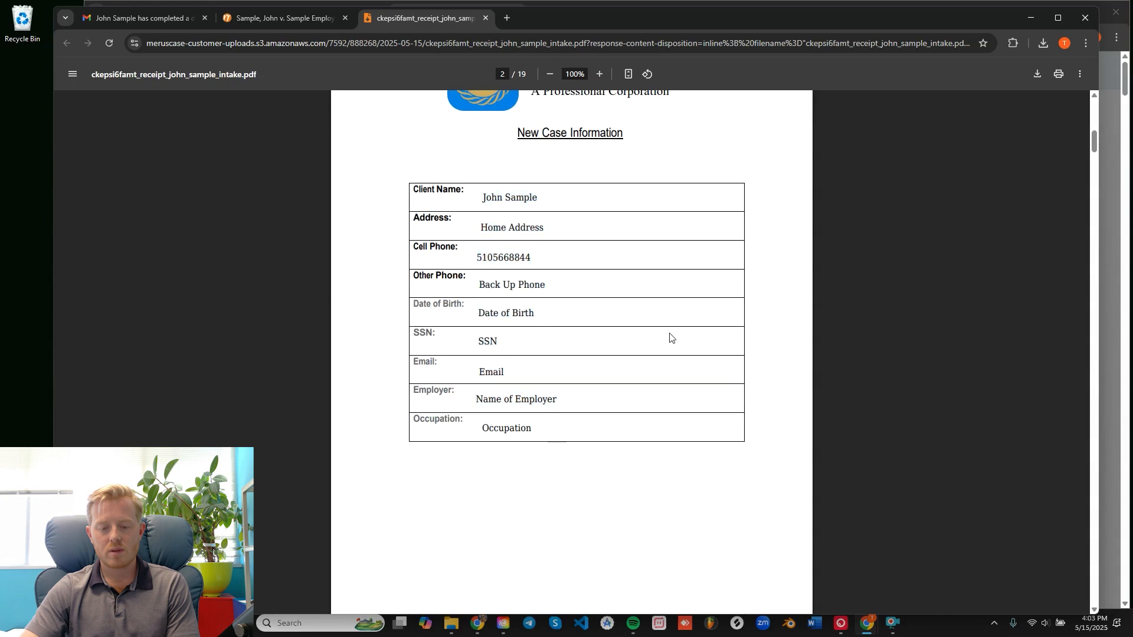
scroll(670, 336, down, 15)
click(283, 17)
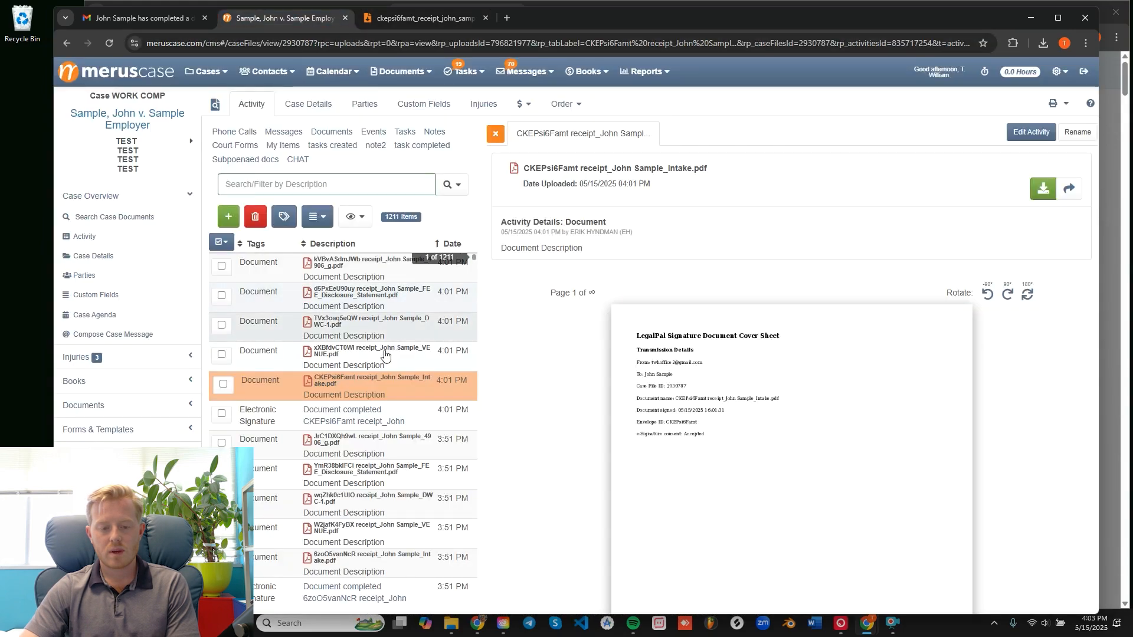
Step: Open the FEE Disclosure Statement receipt PDF in a new tab, review it, and close the PDF tabs
click(413, 302)
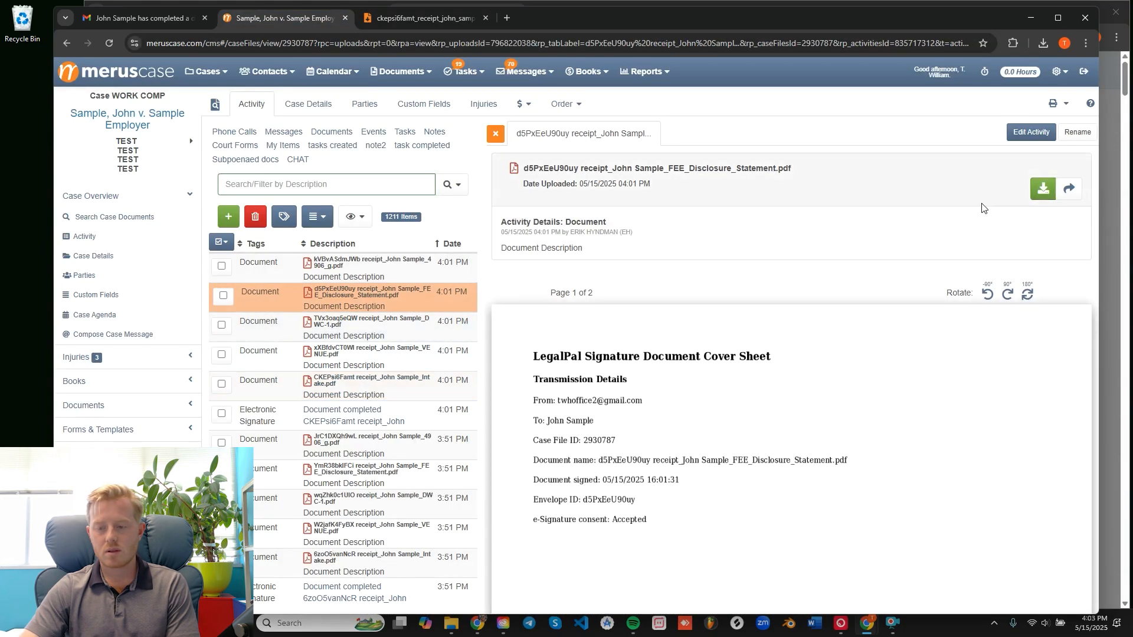
click(1044, 192)
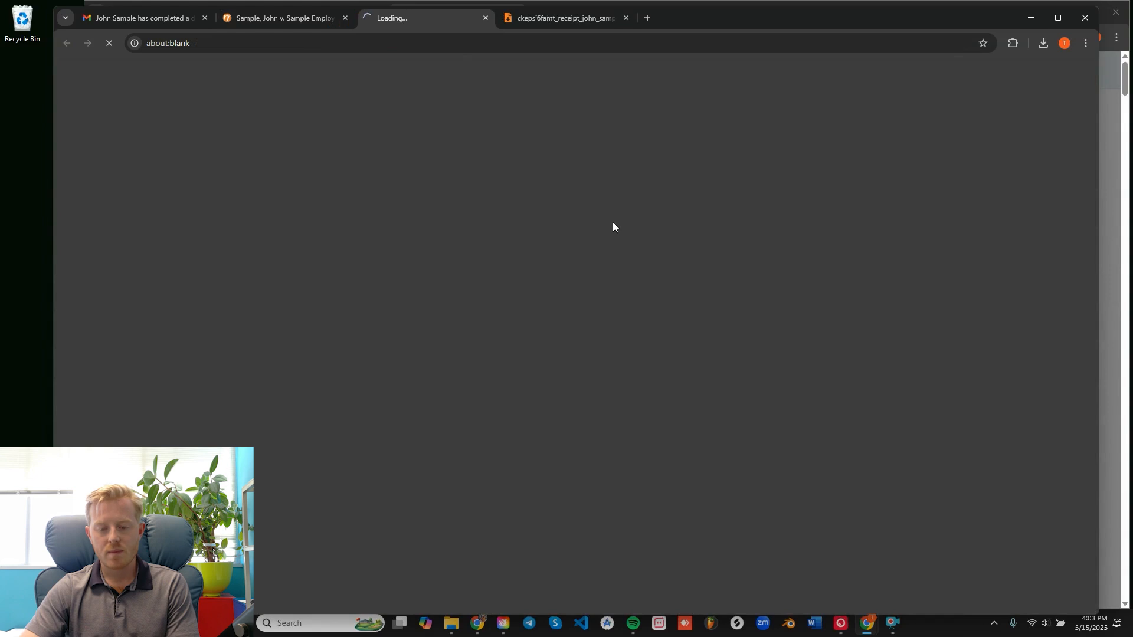
scroll(611, 260, down, 15)
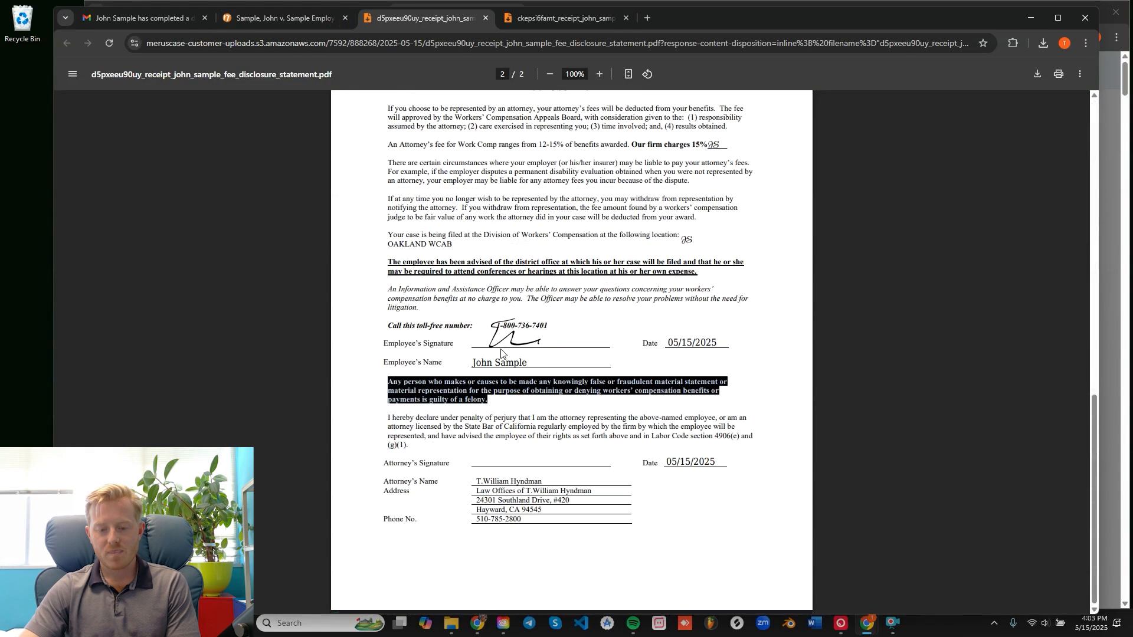
scroll(561, 434, up, 7)
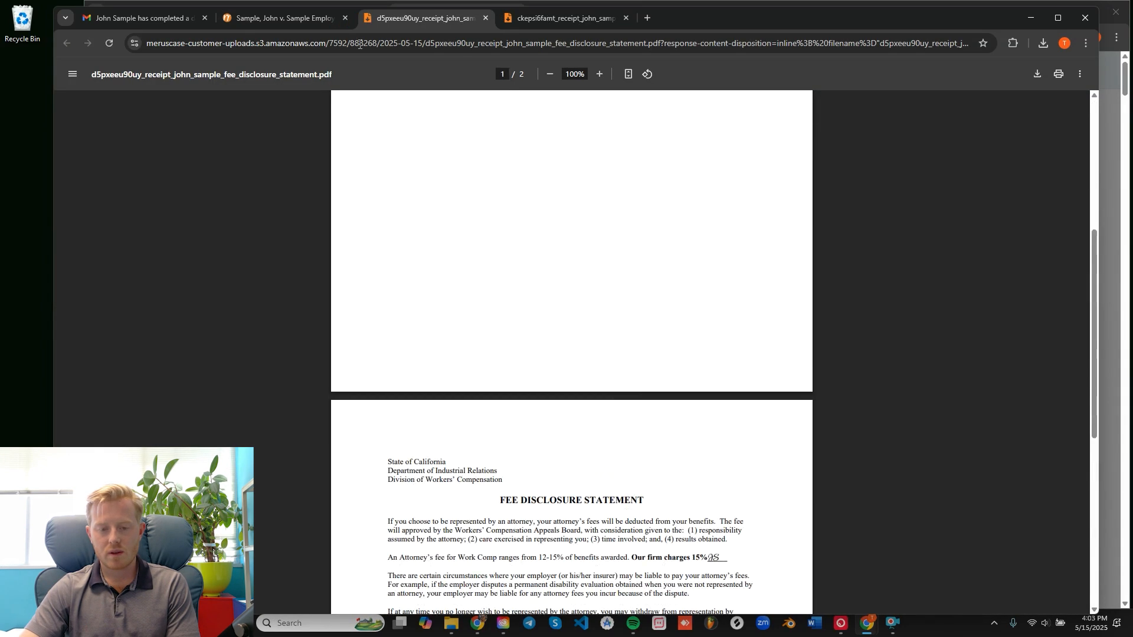
click(486, 18)
click(485, 18)
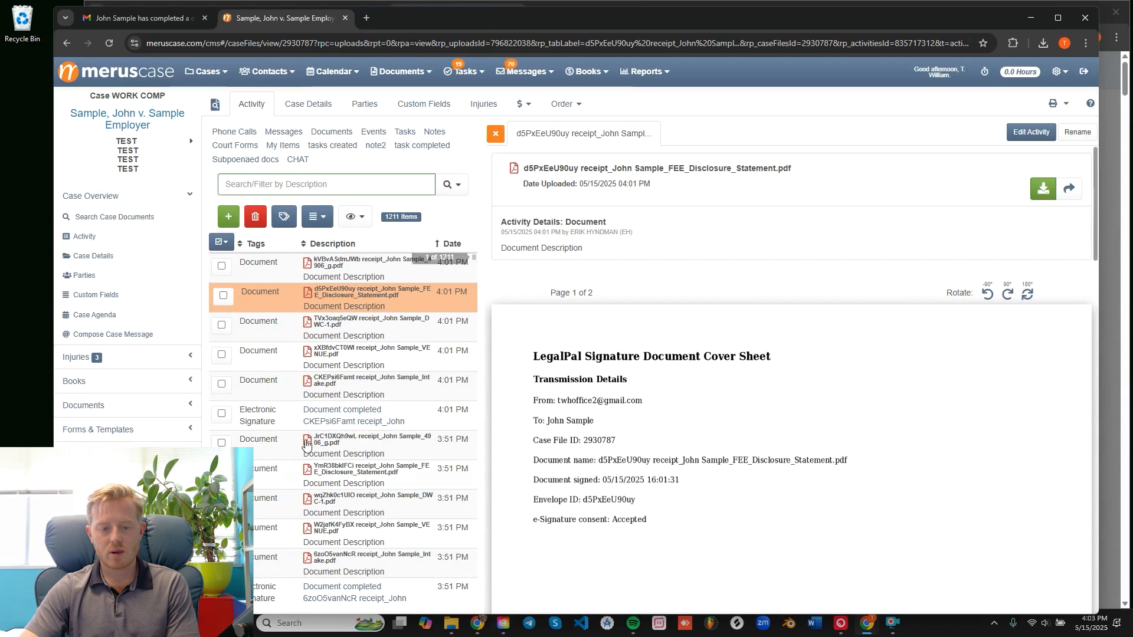
Step: Hide the document preview and go to the firm setup's Activity Tags settings
click(496, 134)
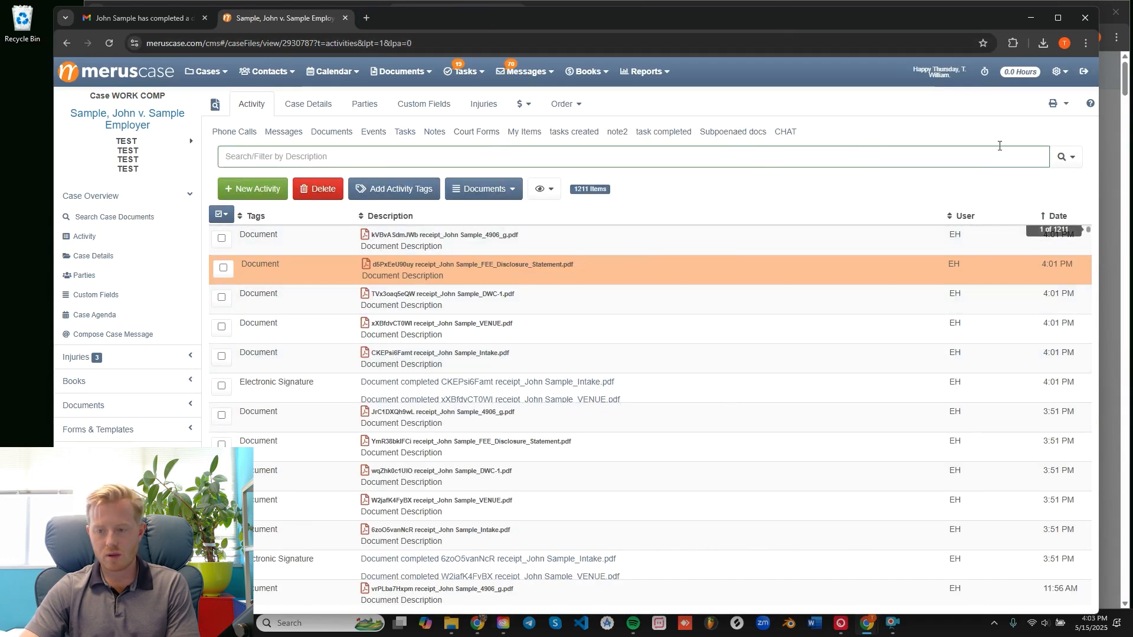
click(1063, 72)
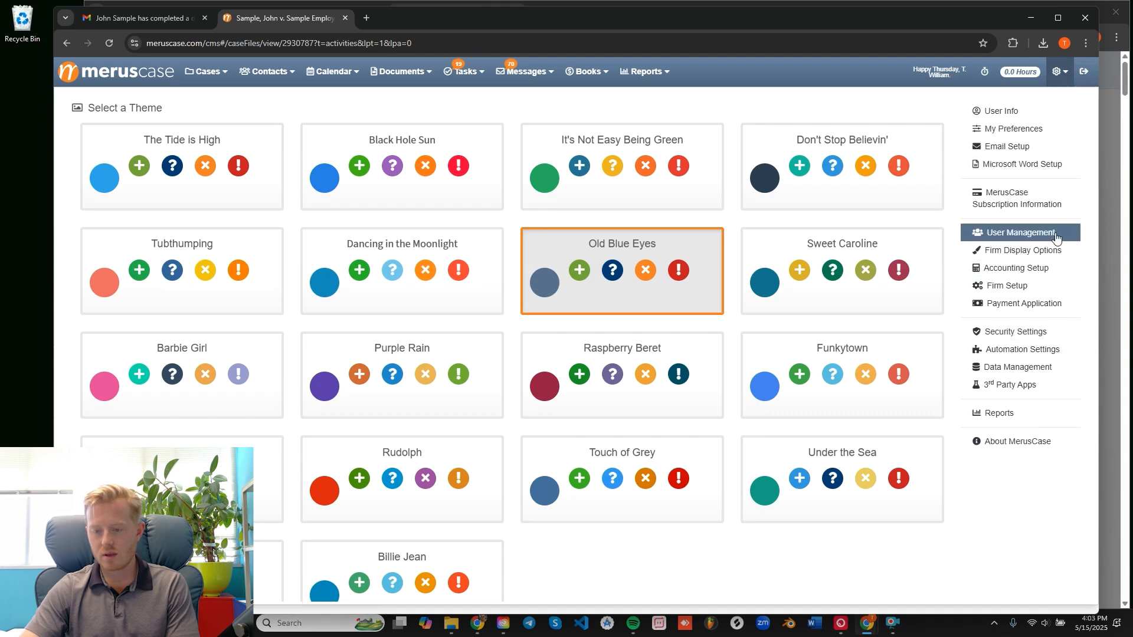
click(1039, 287)
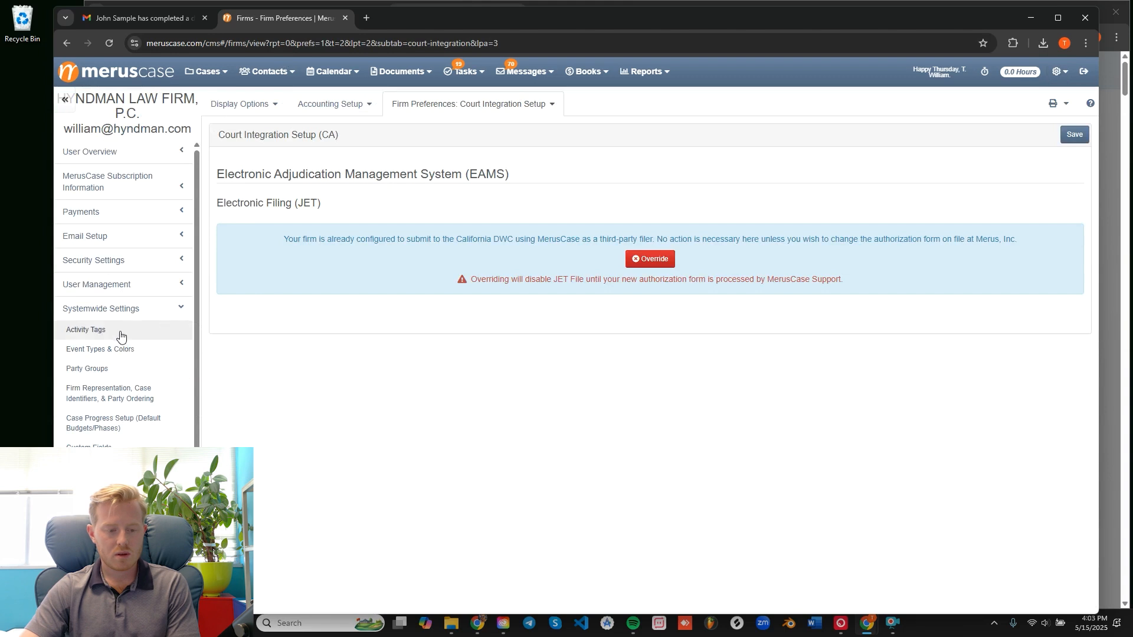
click(119, 332)
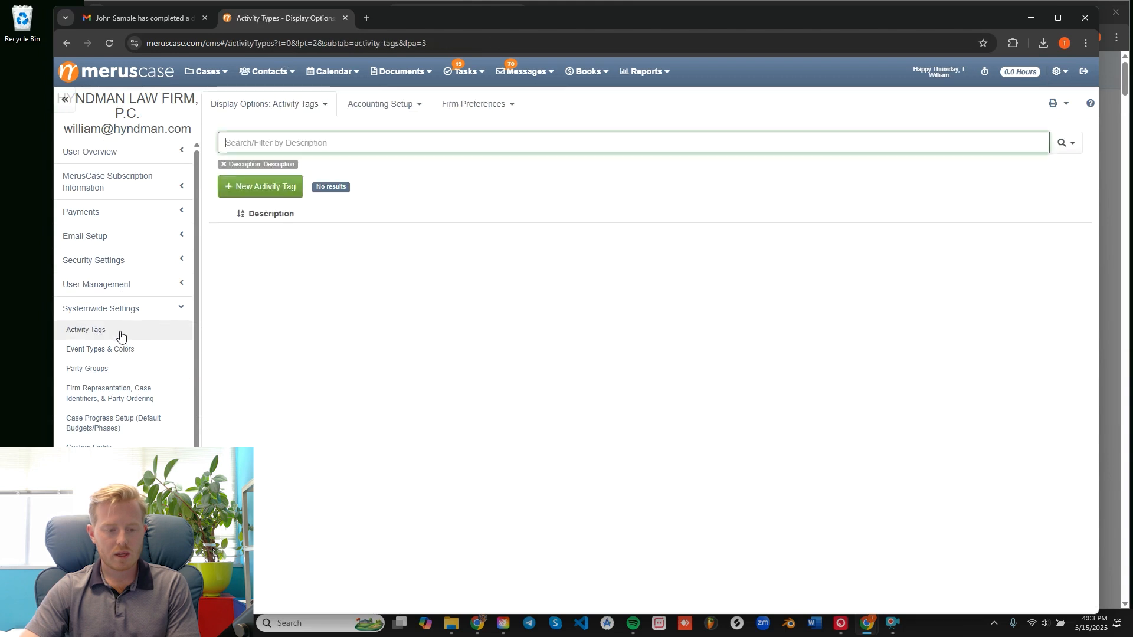
Step: Filter activity tags by 'signature', open Electronic Signature, and read its ID 114 from the address
click(223, 165)
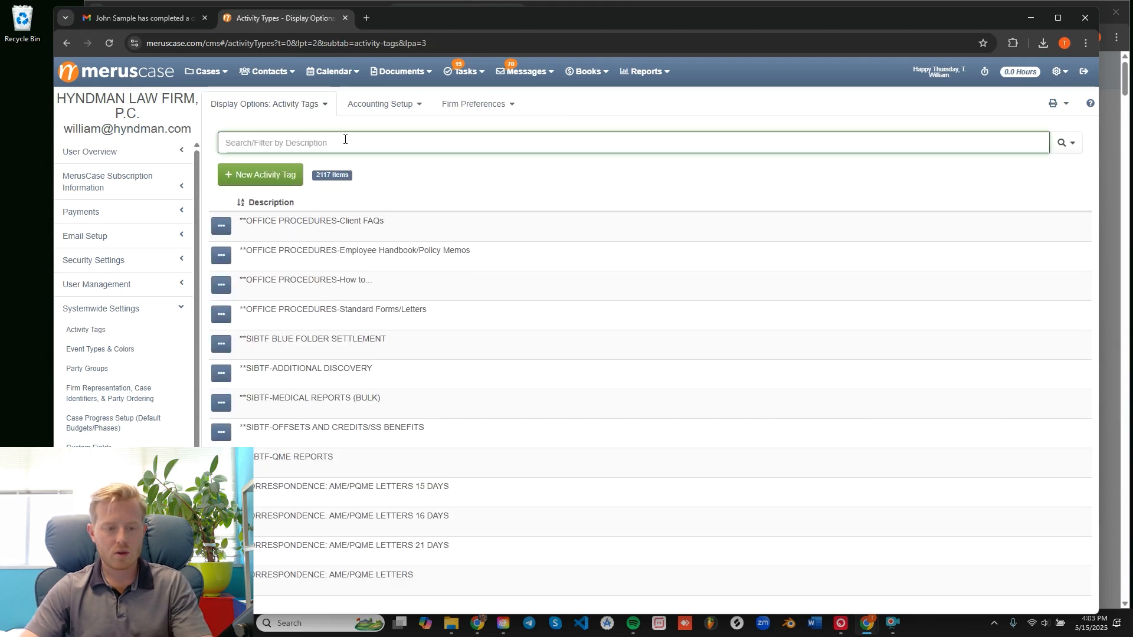
text(signature)
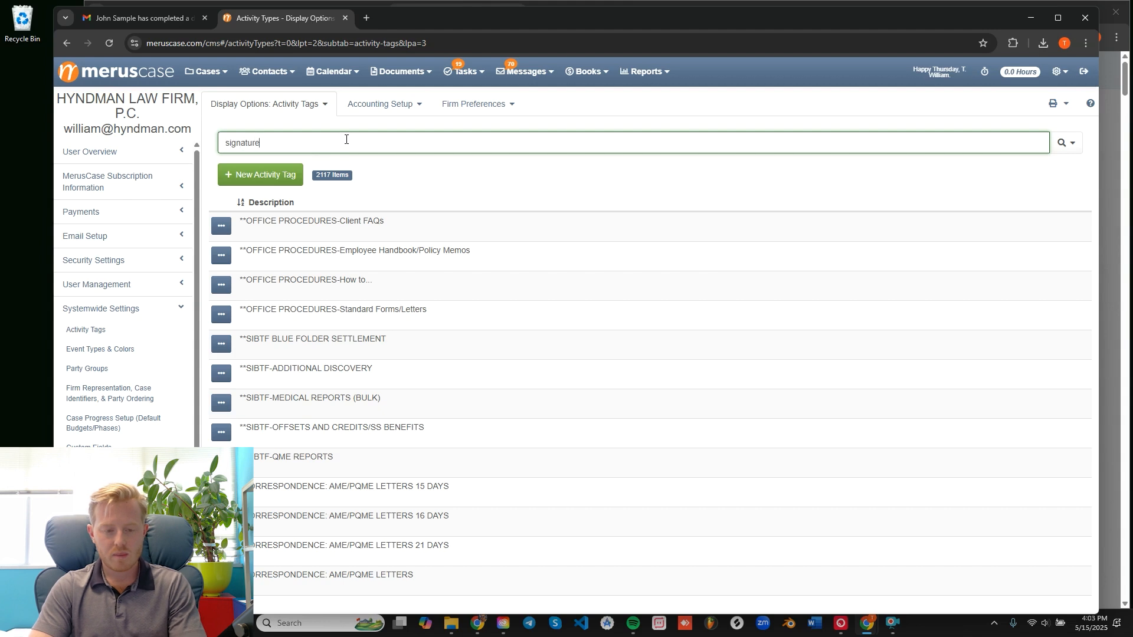
key(Return)
click(295, 230)
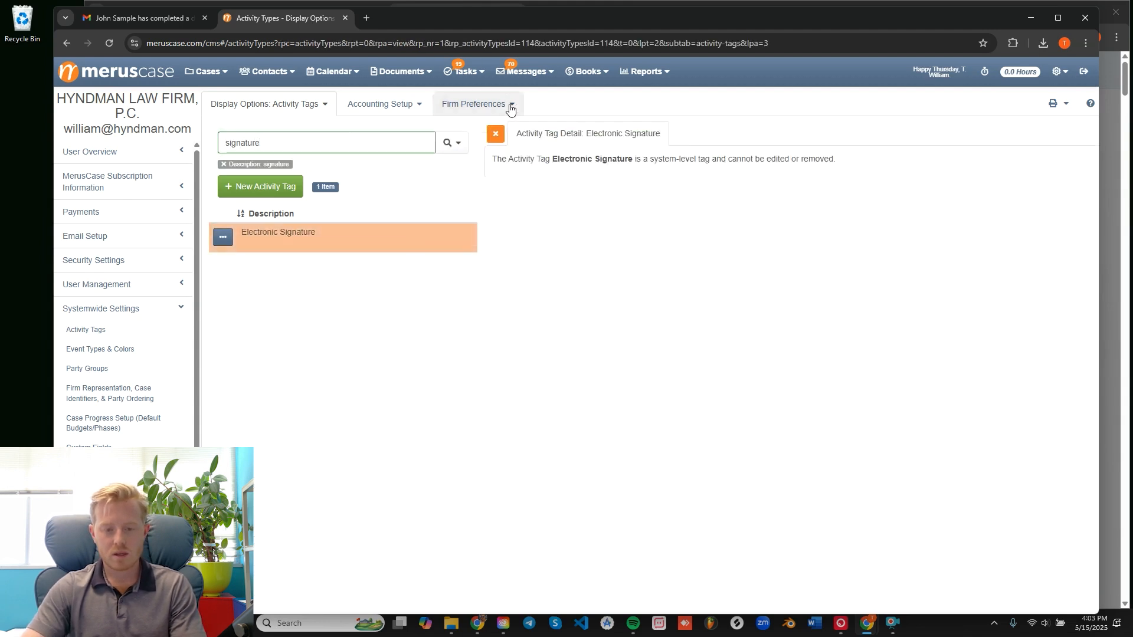
click(530, 46)
click(548, 43)
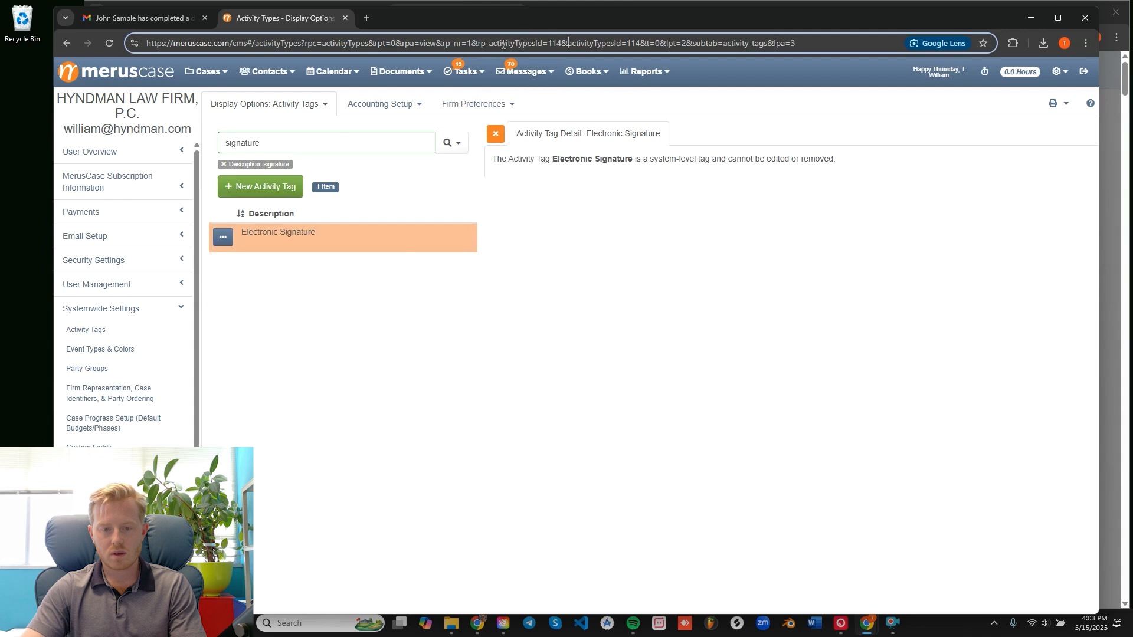
click(551, 44)
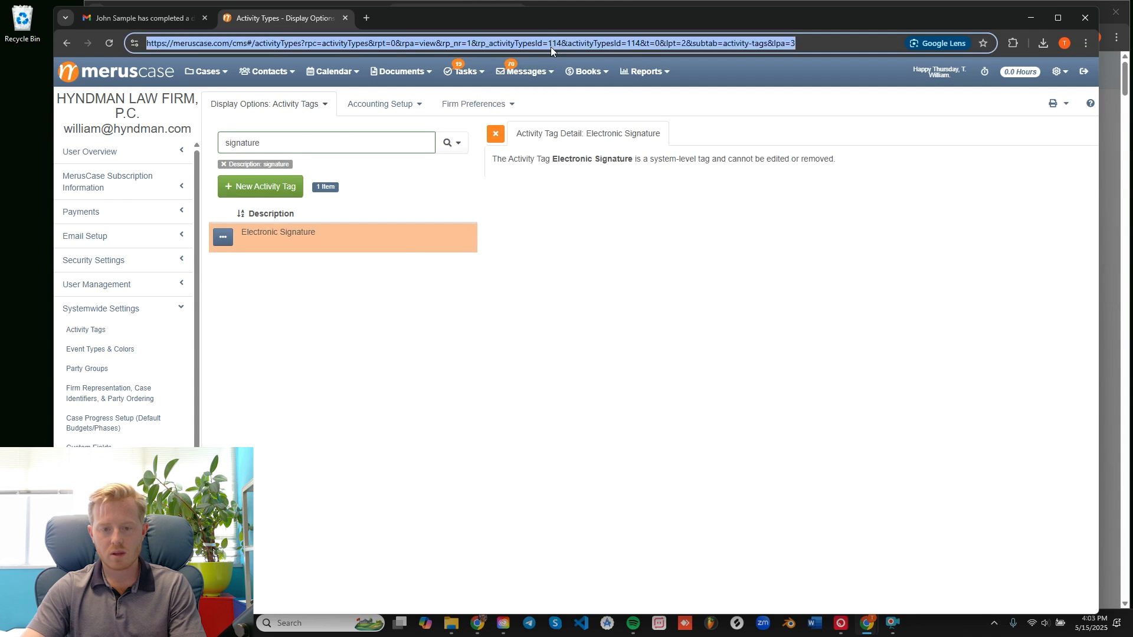
click(558, 44)
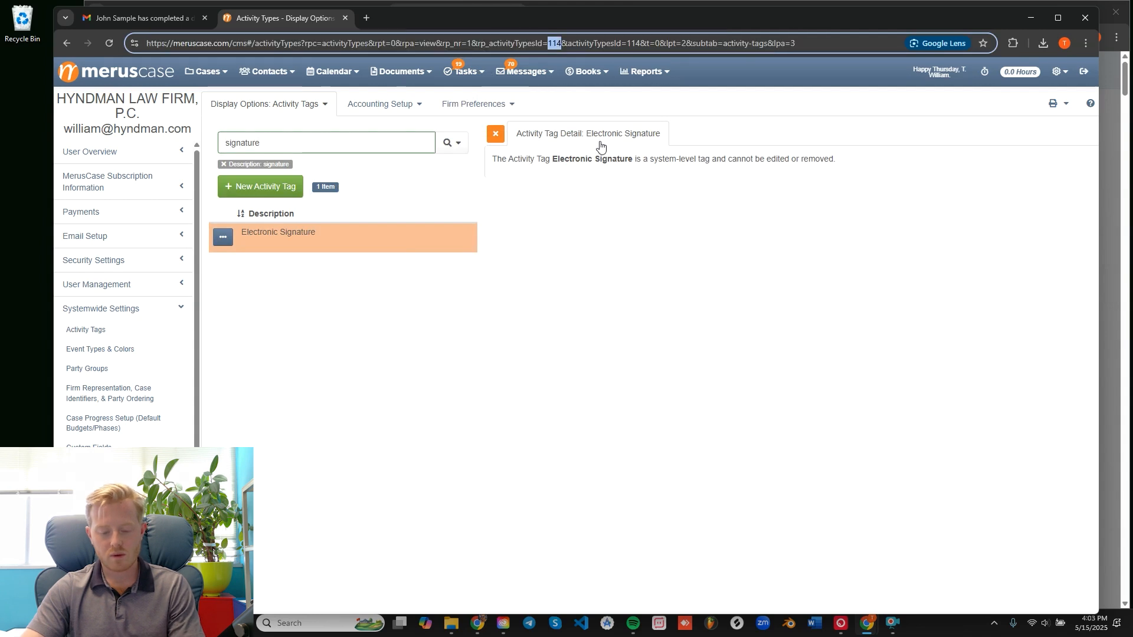
Step: Keep the MerusCase page open and close the duplicate Sign by LegalPal tab
click(1085, 17)
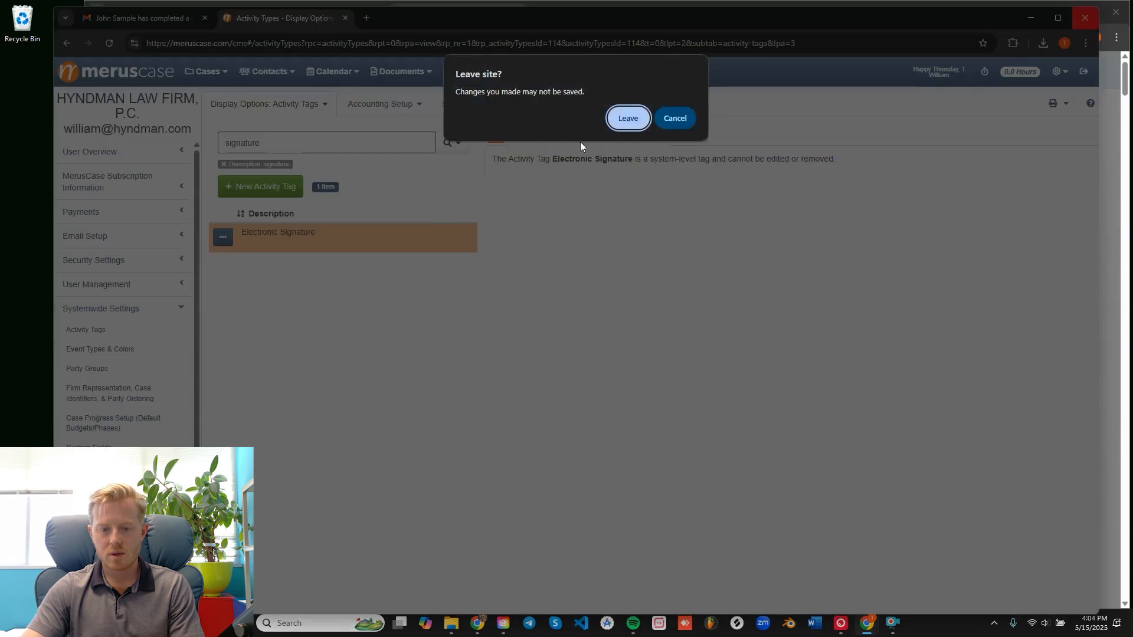
click(676, 118)
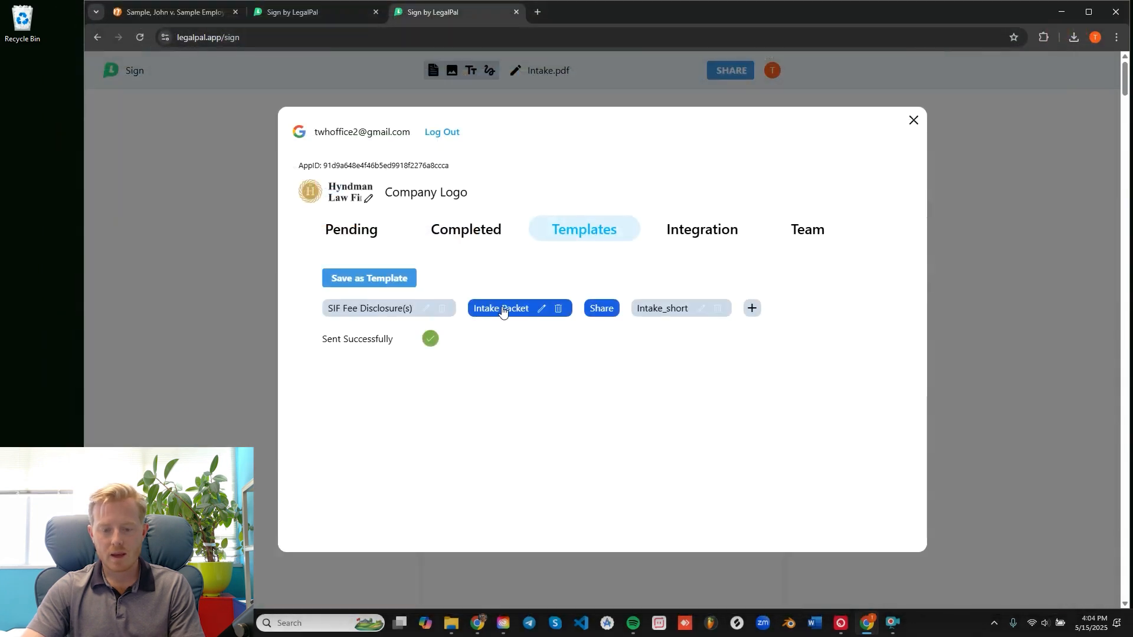
click(987, 186)
click(774, 72)
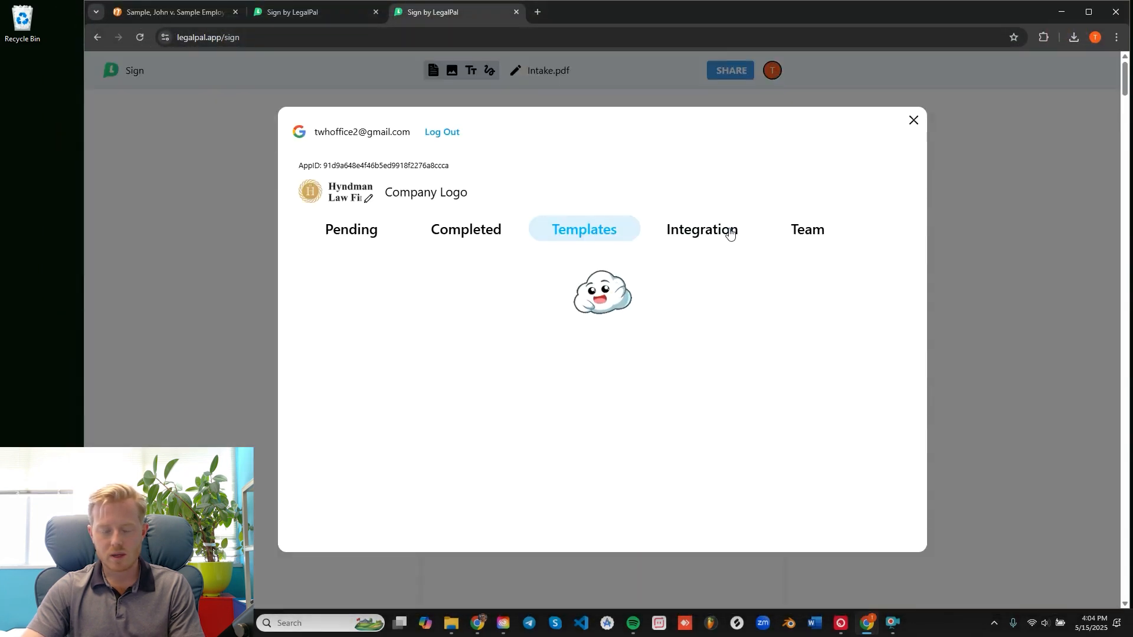
click(319, 10)
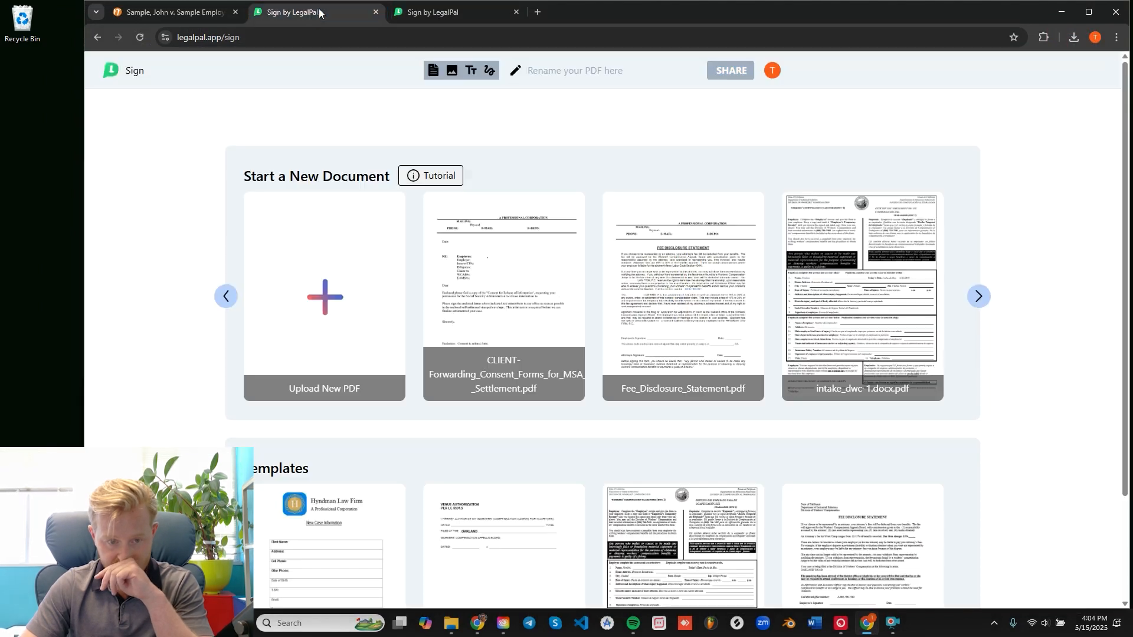
click(775, 71)
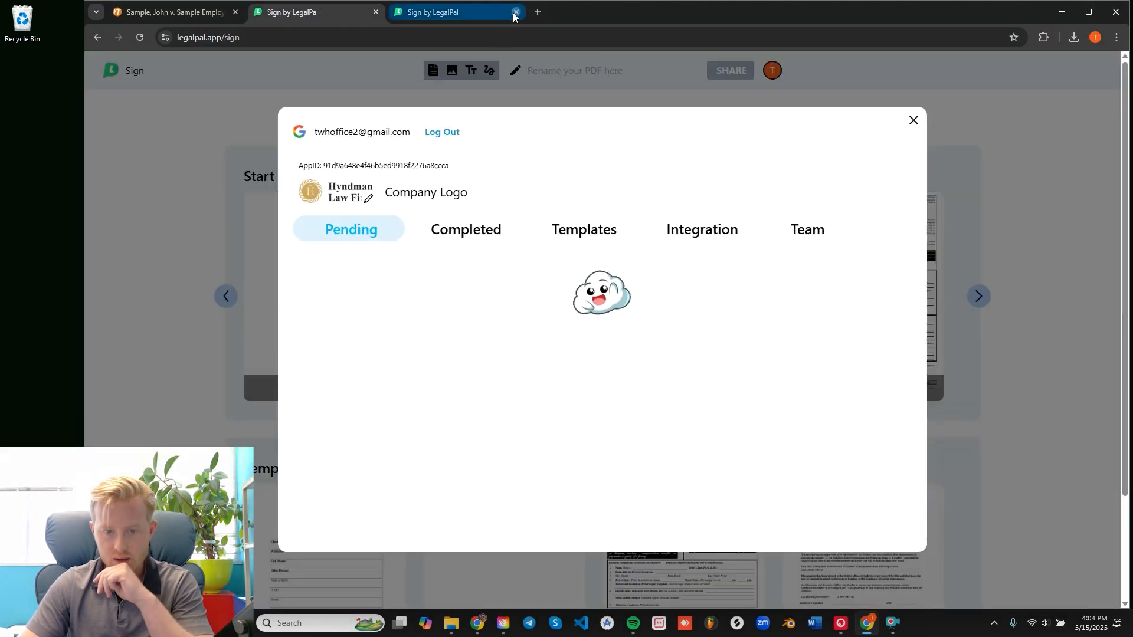
click(516, 12)
Step: Show the saved Templates list and select the Intake_short template to view its documents
click(598, 229)
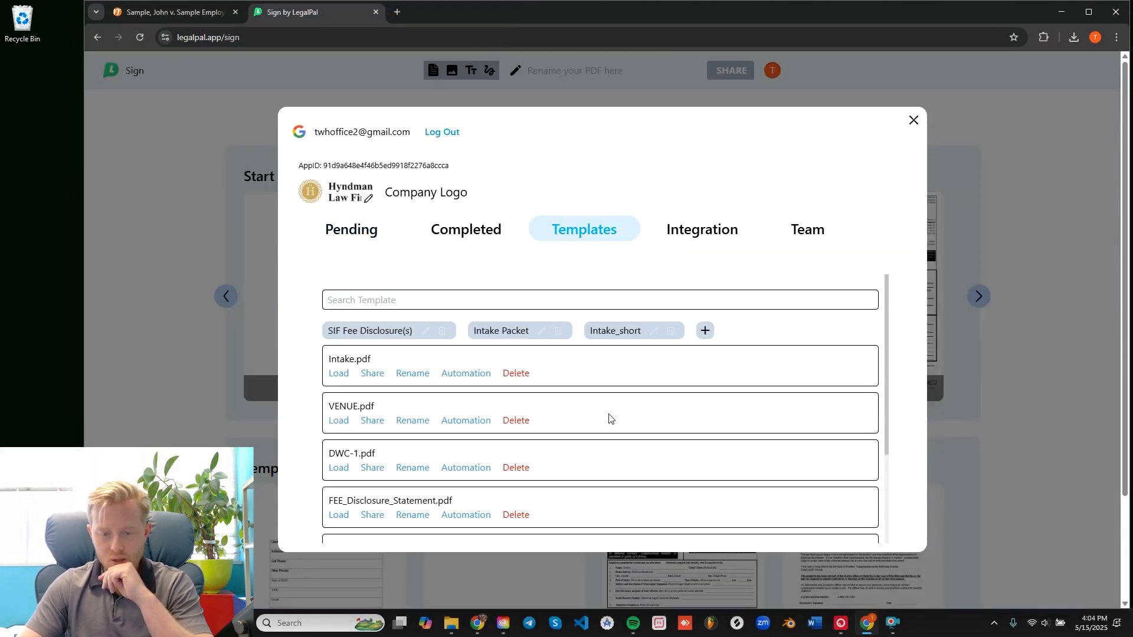
click(518, 334)
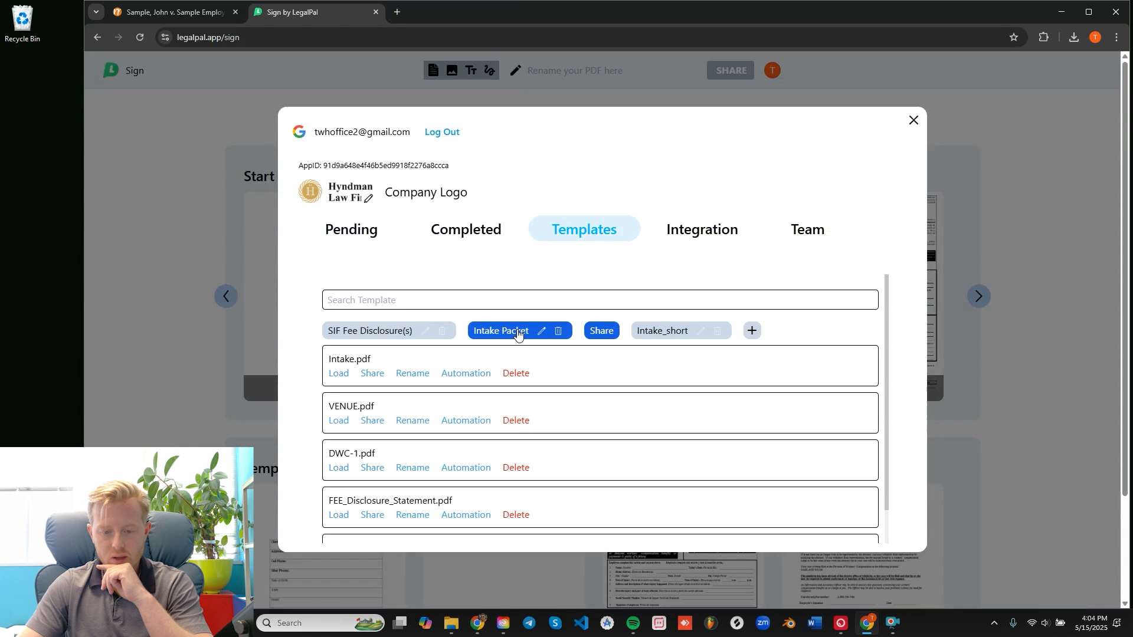
click(670, 342)
click(500, 334)
click(654, 340)
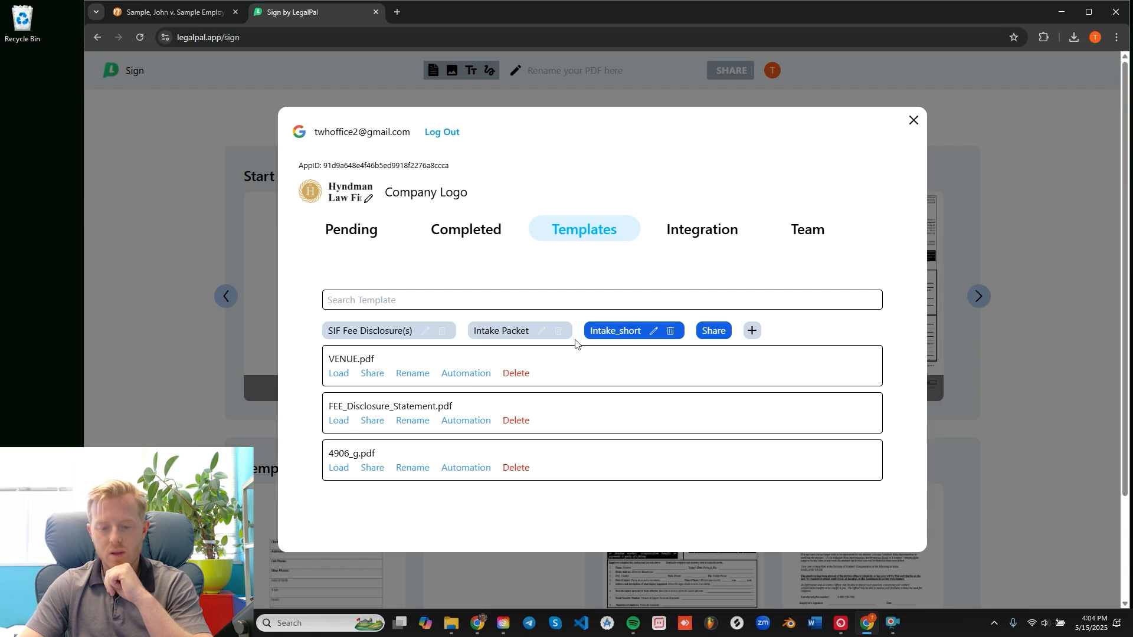
Step: Close VENUE.pdf's automation panel and switch to the Intake Packet template's documents
click(466, 374)
scroll(484, 408, down, 4)
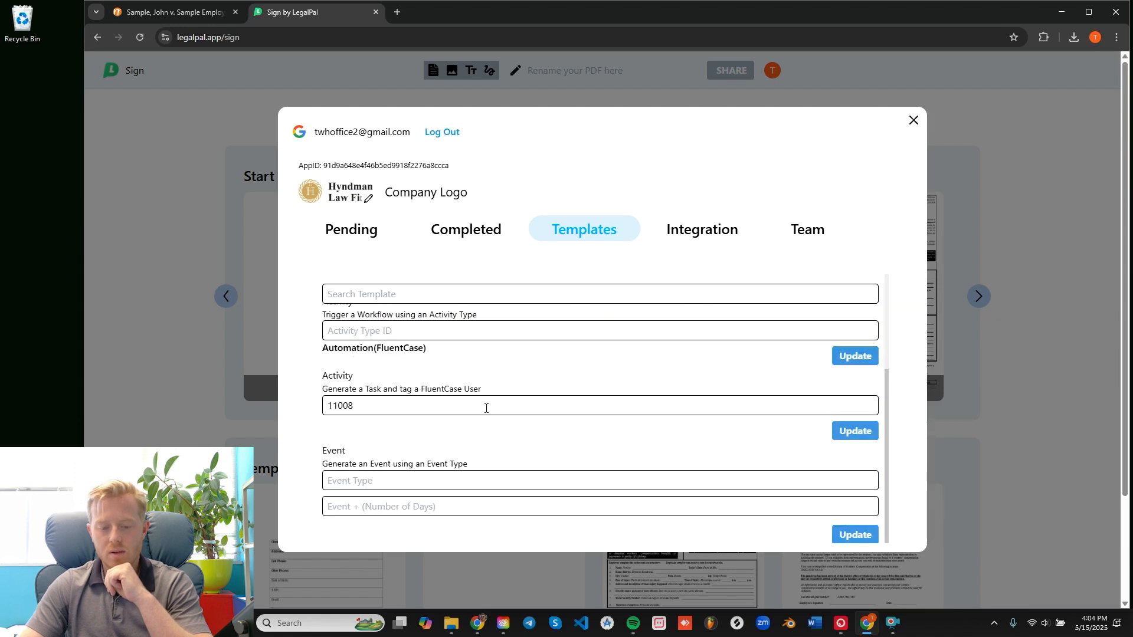
scroll(616, 289, up, 2)
click(560, 336)
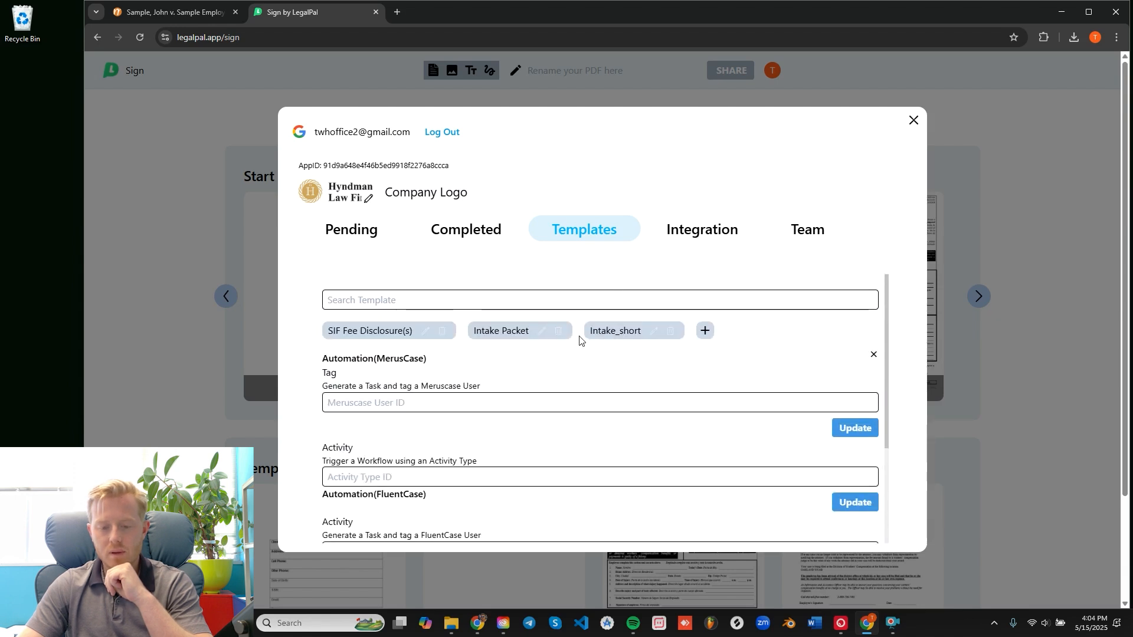
click(874, 354)
scroll(582, 409, down, 1)
scroll(458, 375, up, 1)
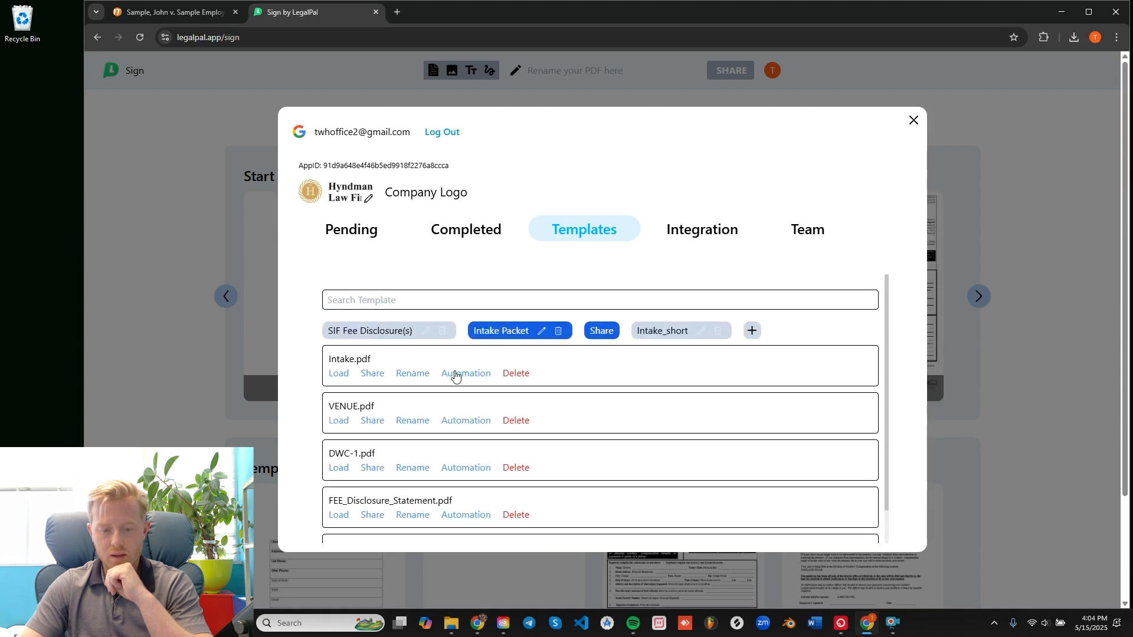
Step: Set Intake.pdf's automation Activity Type ID to 114, save it, and close the panel
click(455, 374)
scroll(408, 395, down, 2)
double_click(345, 335)
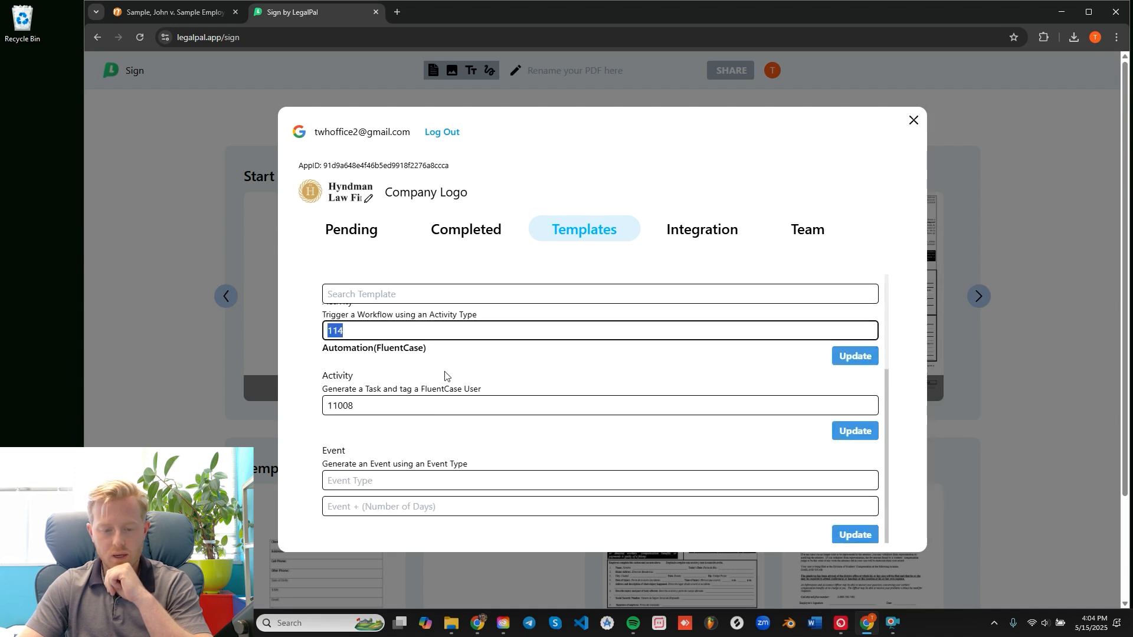
click(567, 370)
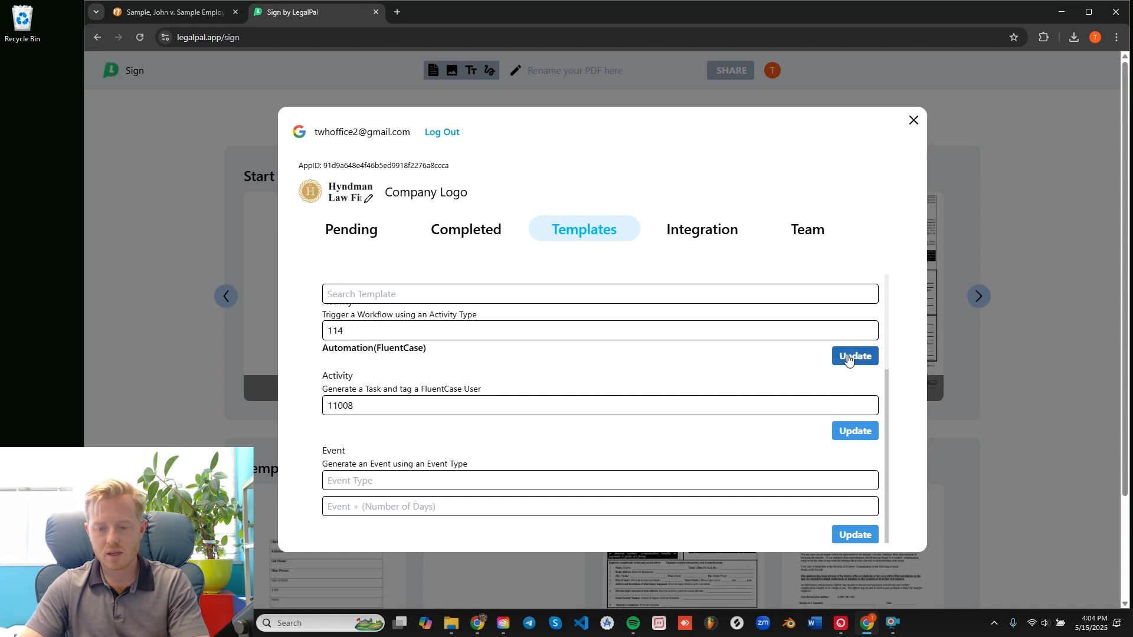
scroll(593, 400, up, 3)
click(503, 333)
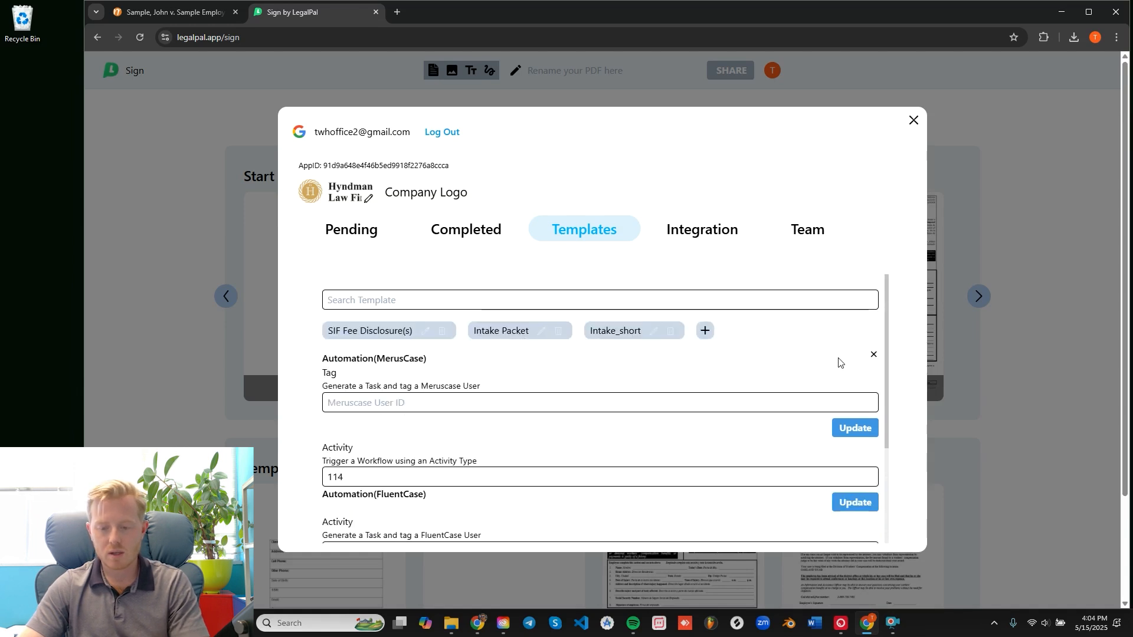
click(874, 354)
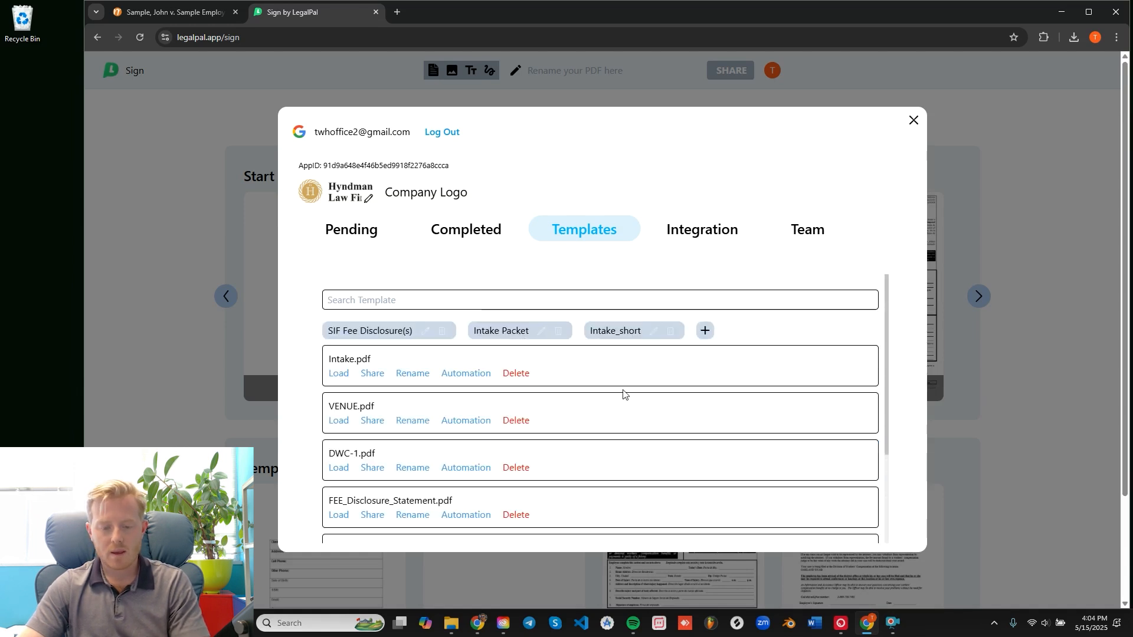
scroll(623, 394, down, 3)
scroll(655, 426, up, 3)
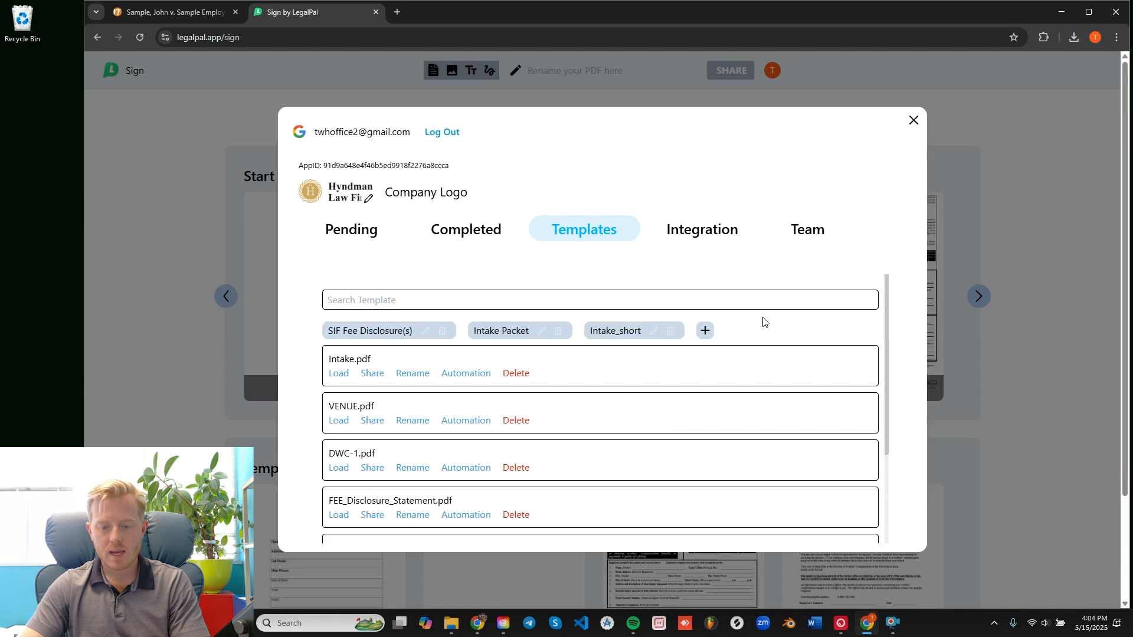